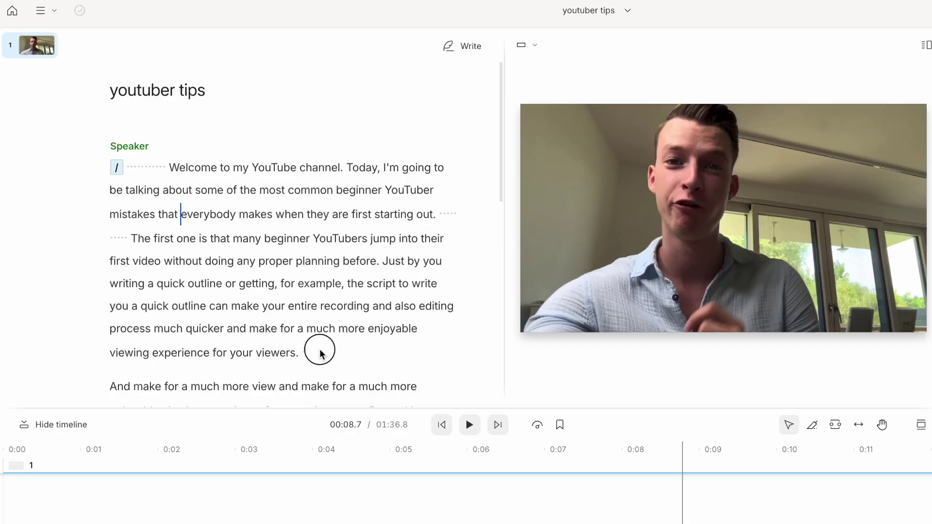
# Step: Select the transcript paragraph about skipping proper planning
pyautogui.moveTo(319, 351); pyautogui.dragTo(145, 238)
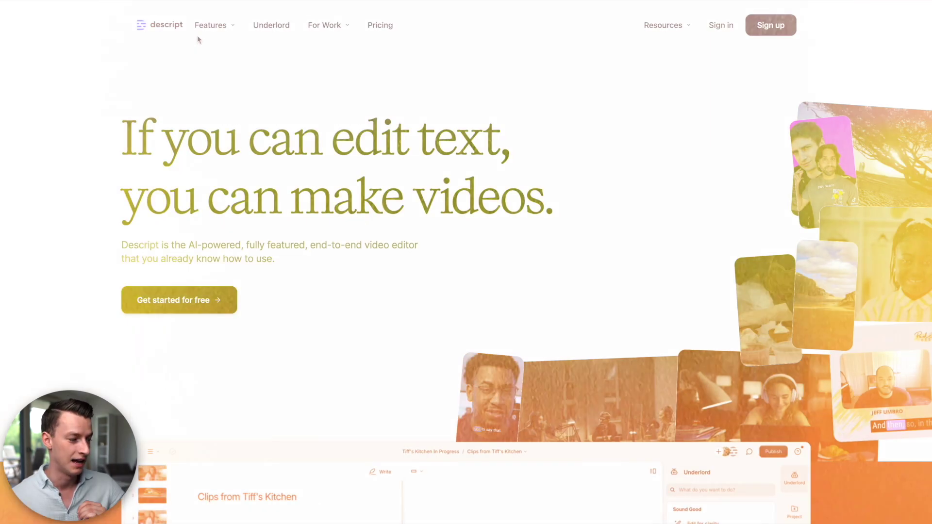
# Step: Reveal the AI Features list under the website's Features menu
pyautogui.moveTo(219, 30)
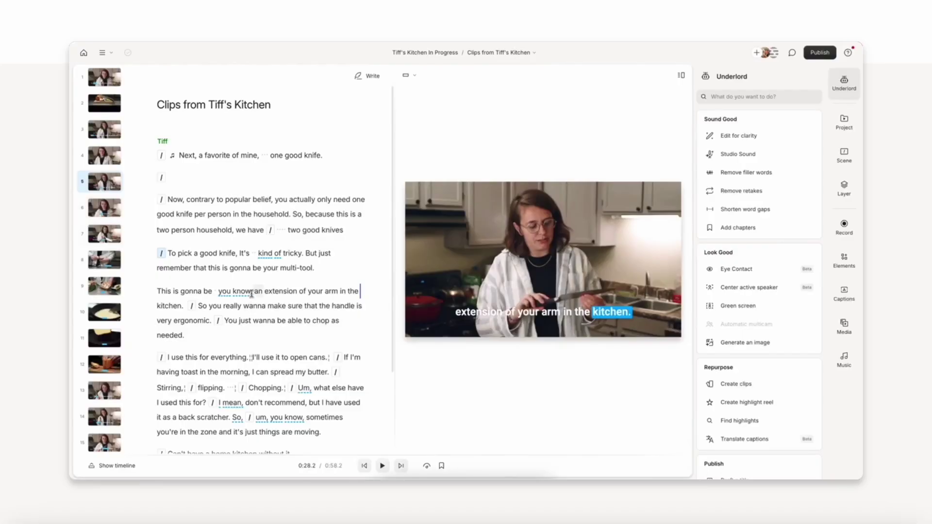
# Step: Delete the filler 'you know,' and try re-voicing the words with Overdub
pyautogui.doubleClick(251, 293)
pyautogui.press('BackSpace')
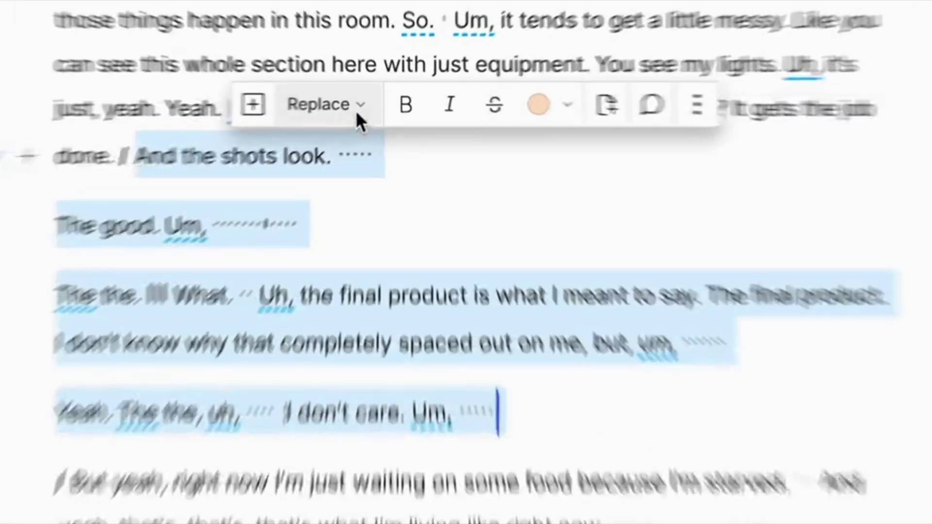
pyautogui.click(356, 114)
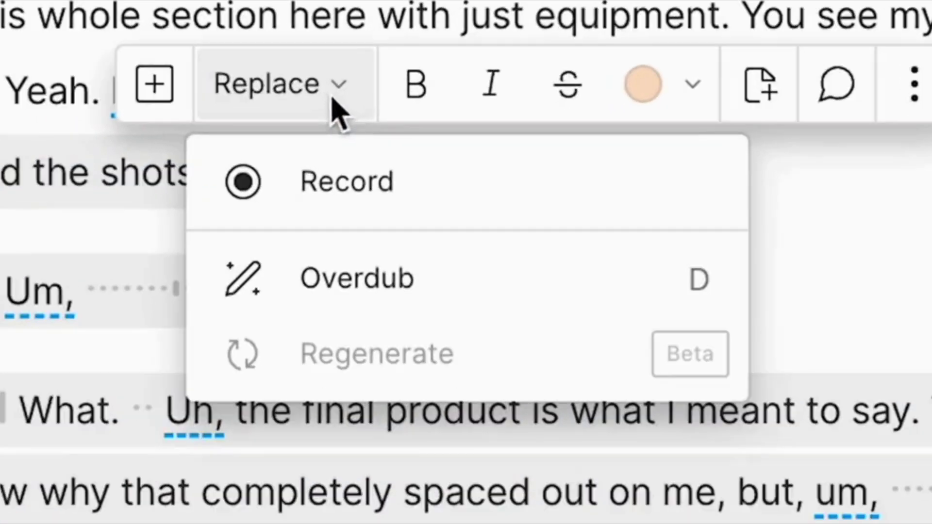
pyautogui.click(423, 228)
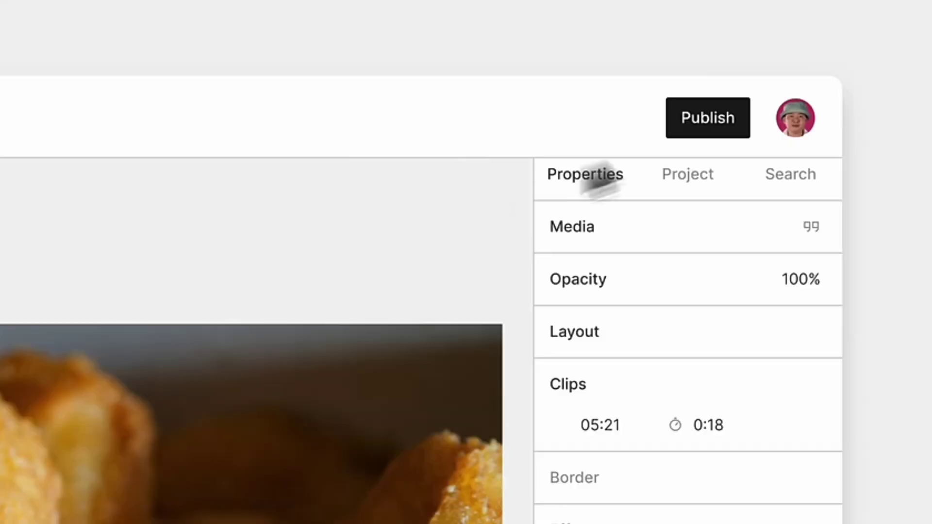
pyautogui.click(708, 119)
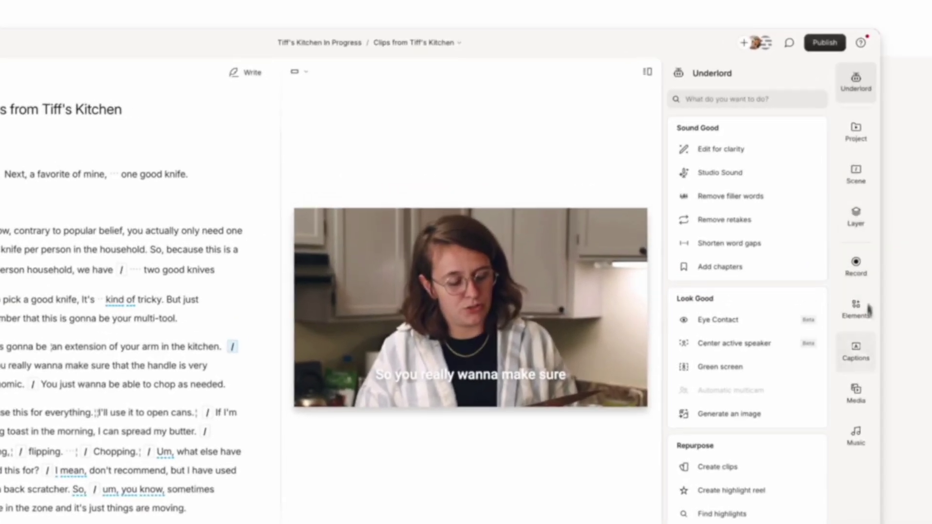
# Step: Browse all stock video clips, then generate a YouTube description with Underlord
pyautogui.click(857, 398)
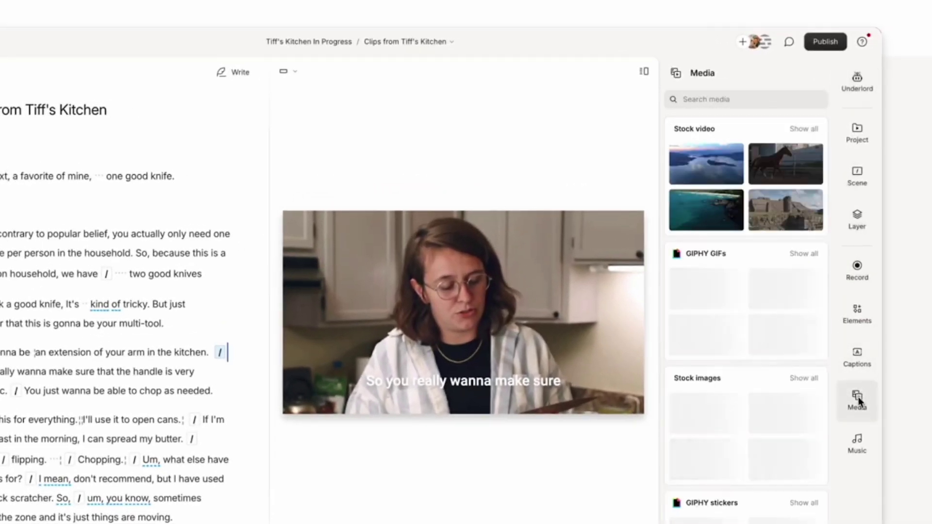
pyautogui.click(801, 127)
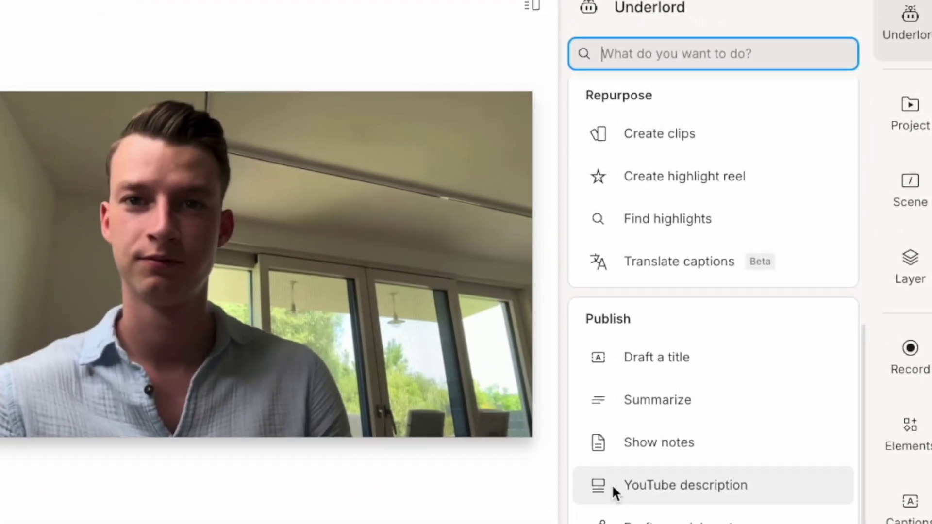
pyautogui.click(612, 484)
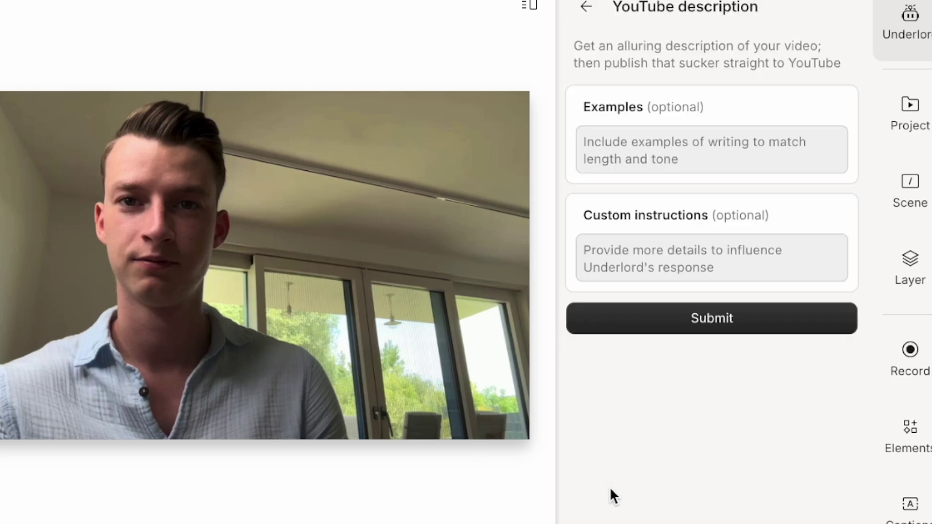
pyautogui.click(695, 318)
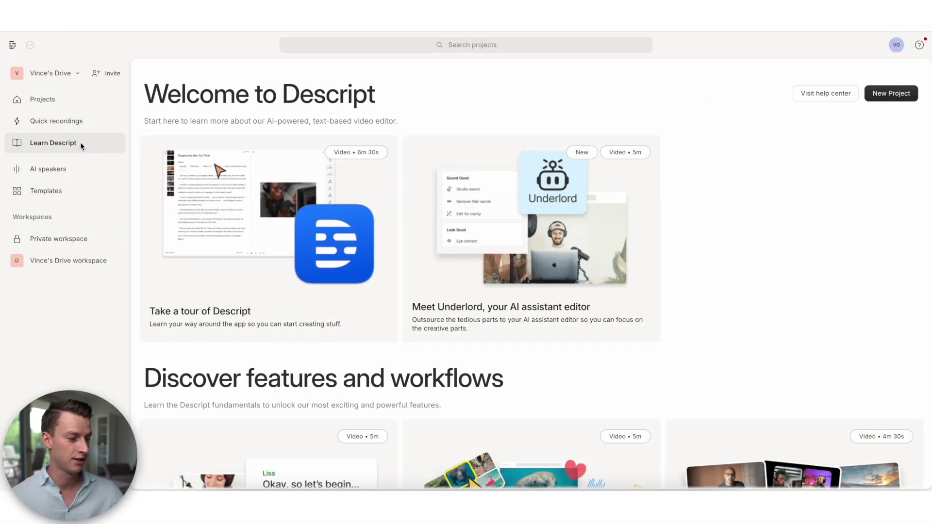
# Step: Scroll through the Learn Descript page before moving to the Projects list
pyautogui.scroll(-7, 274, 117)
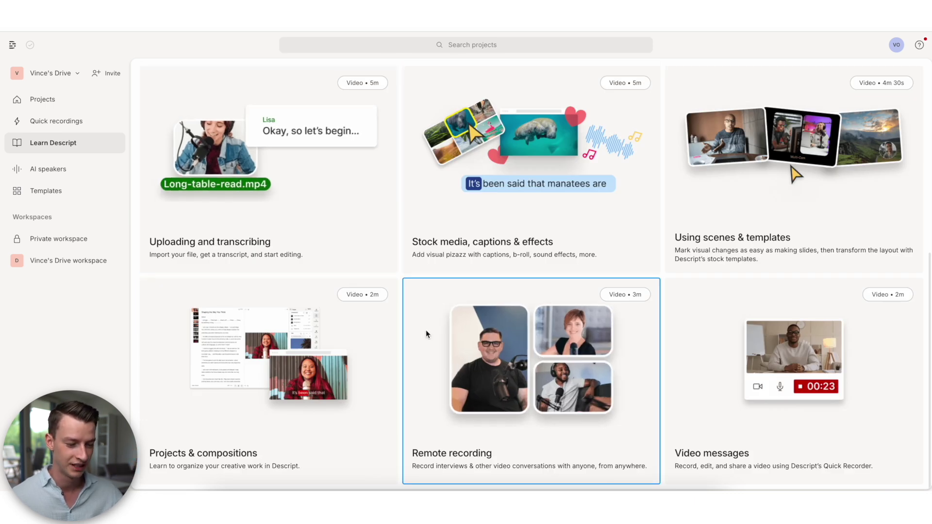
pyautogui.scroll(2, 426, 334)
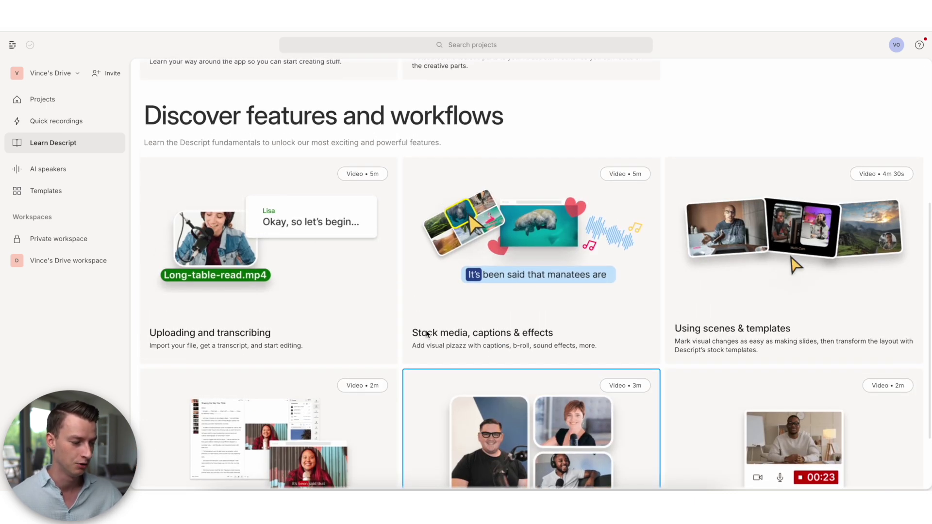
pyautogui.scroll(5, 426, 330)
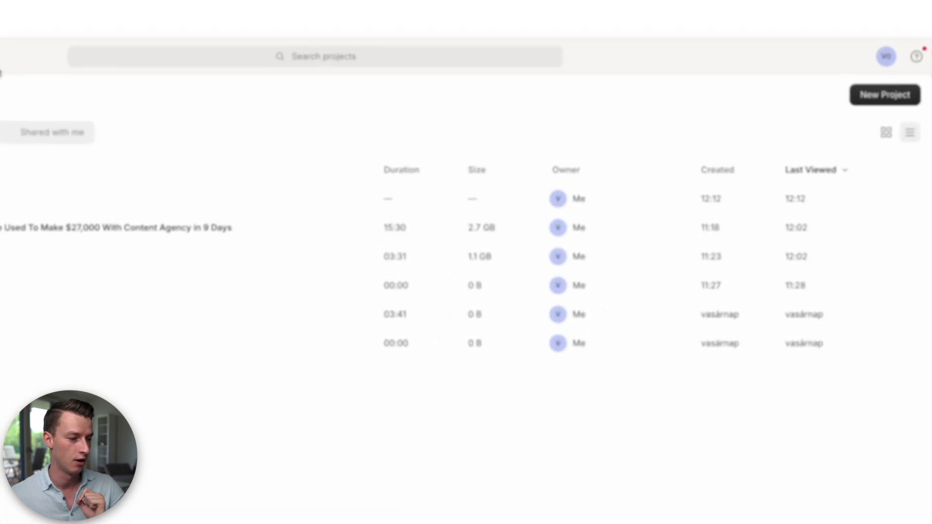
# Step: Start a new untitled video project from the New Project dropdown
pyautogui.click(889, 100)
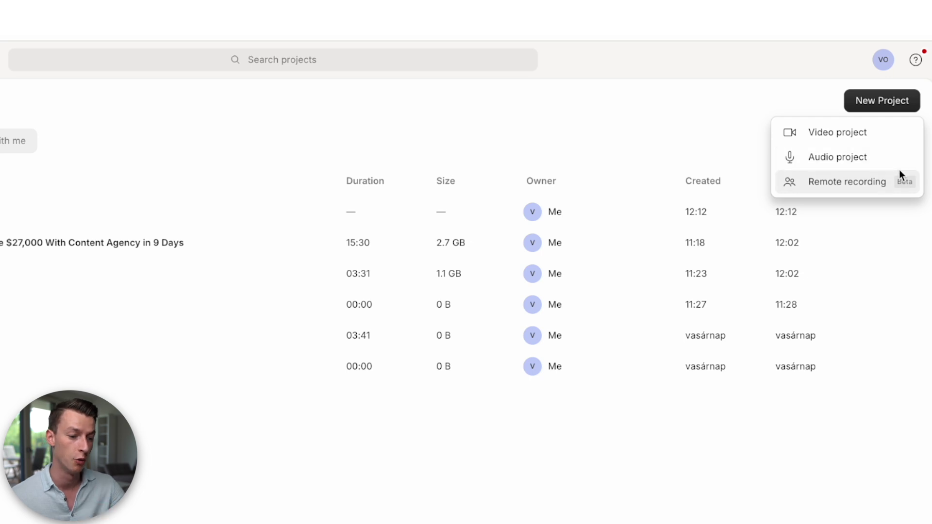
pyautogui.click(852, 129)
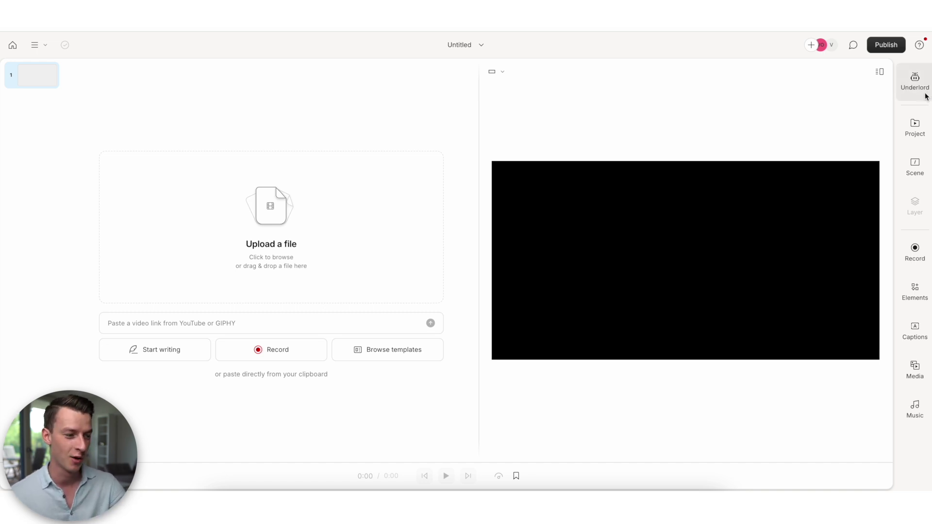
# Step: Bring up Underlord's Write a script form from the Write section
pyautogui.click(925, 96)
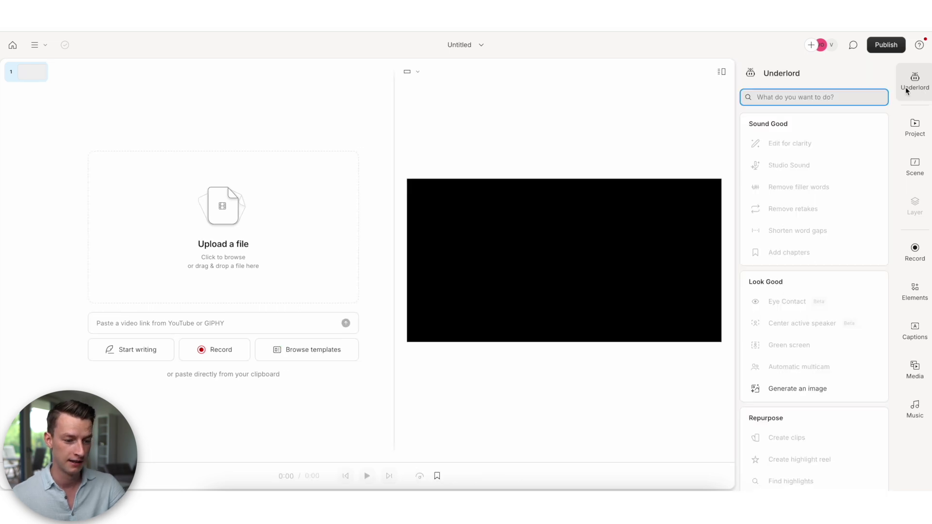
pyautogui.scroll(-6, 781, 315)
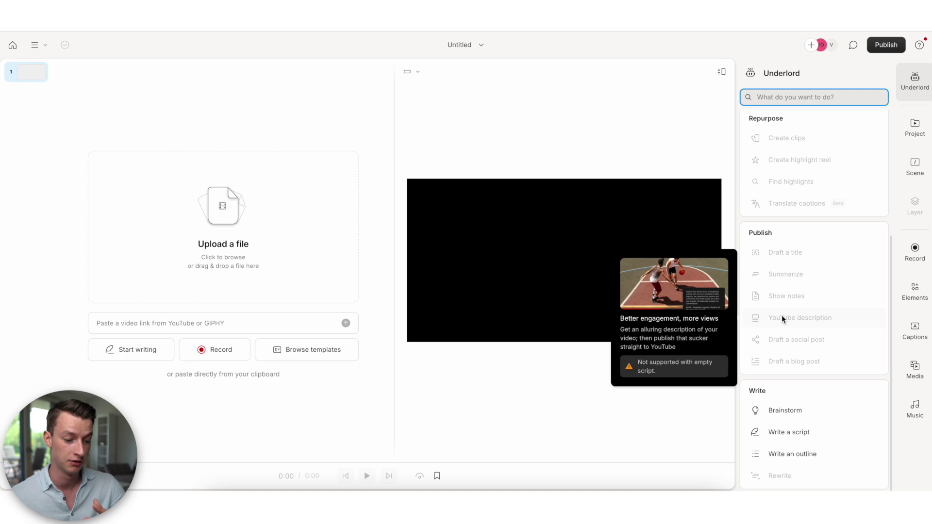
pyautogui.click(812, 432)
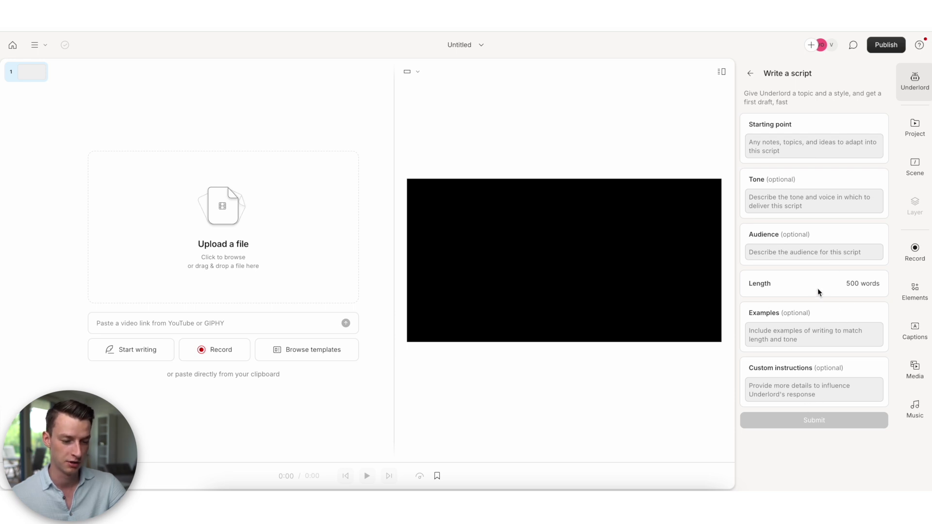
# Step: Have Underlord Brainstorm a script on 'common mistakes new podcasters make' and review it
pyautogui.click(750, 73)
pyautogui.scroll(-6, 822, 415)
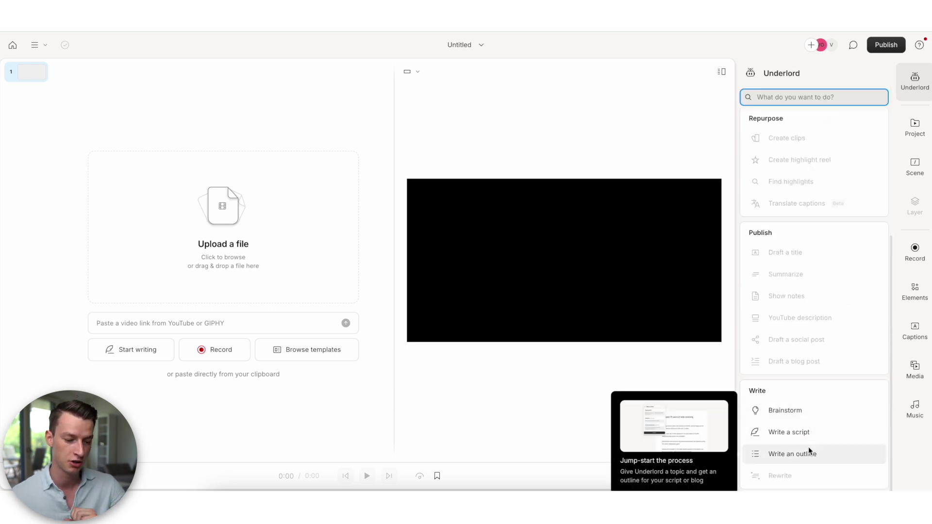
pyautogui.click(800, 415)
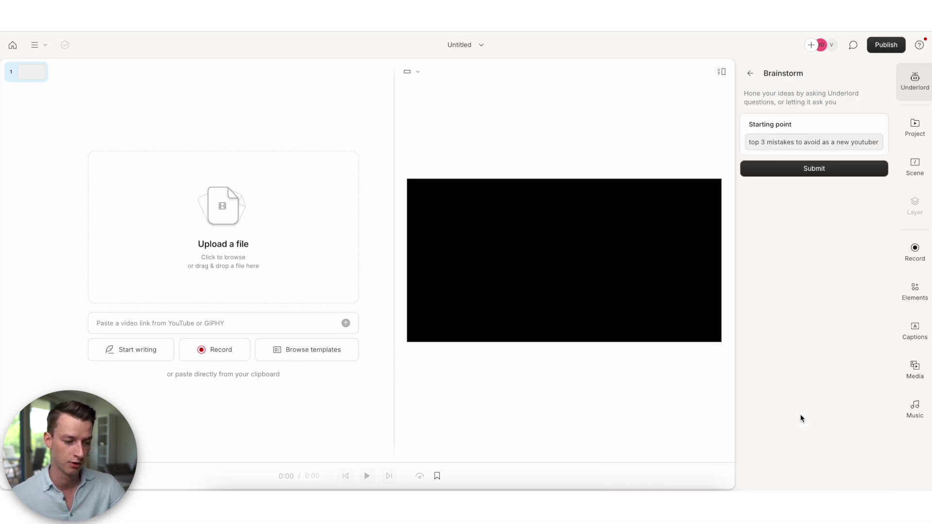
pyautogui.click(824, 141)
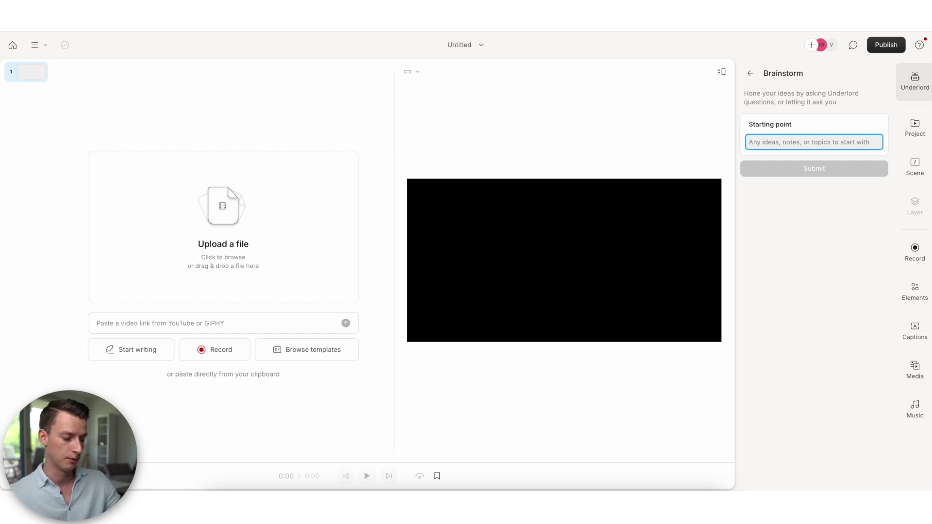
pyautogui.write('common')
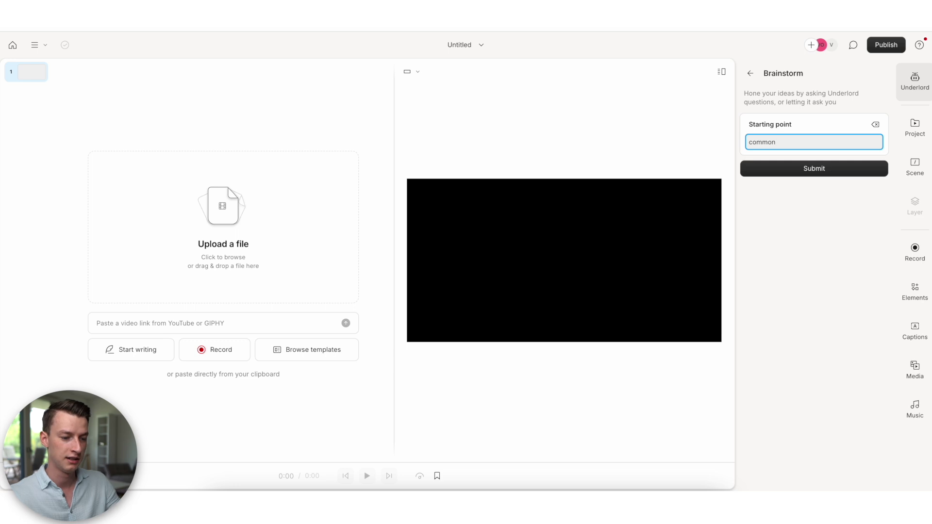
pyautogui.write(' mistakes new podcasters make')
pyautogui.click(855, 168)
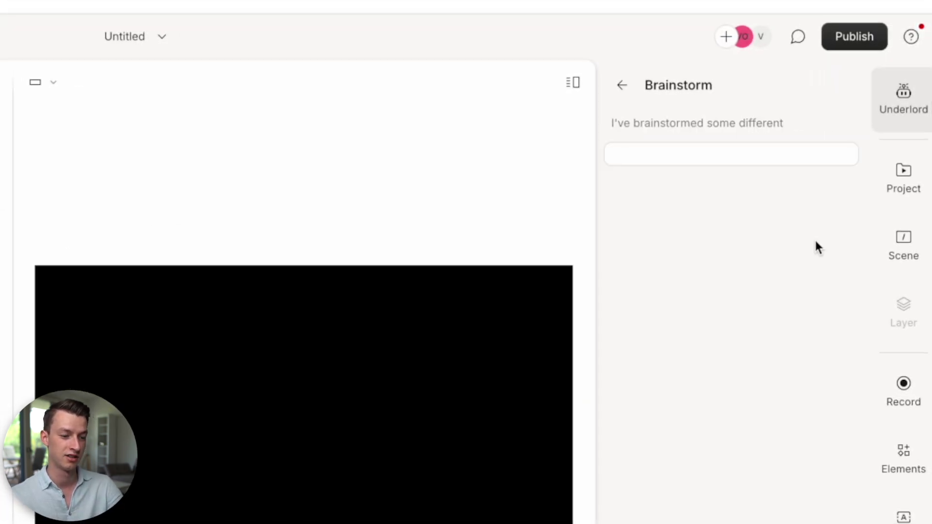
pyautogui.scroll(-2, 730, 330)
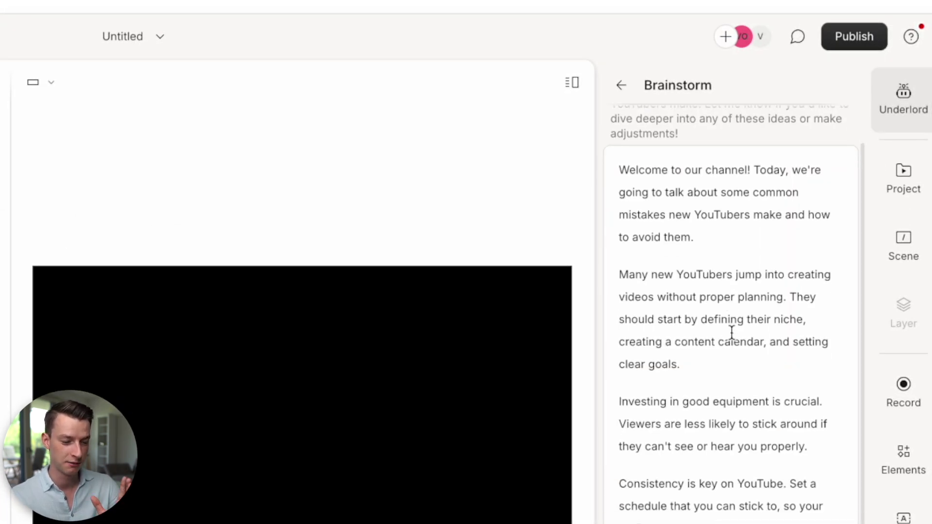
pyautogui.scroll(-5, 732, 332)
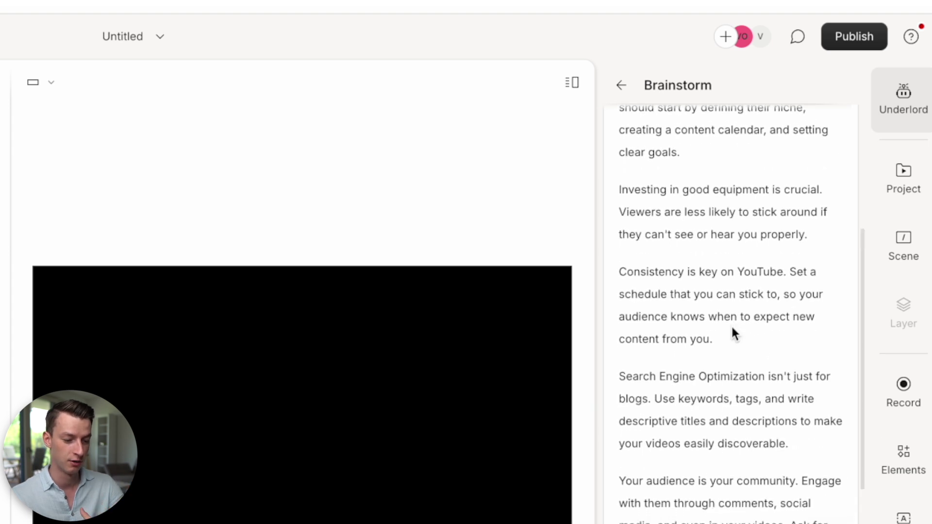
pyautogui.scroll(-8, 730, 325)
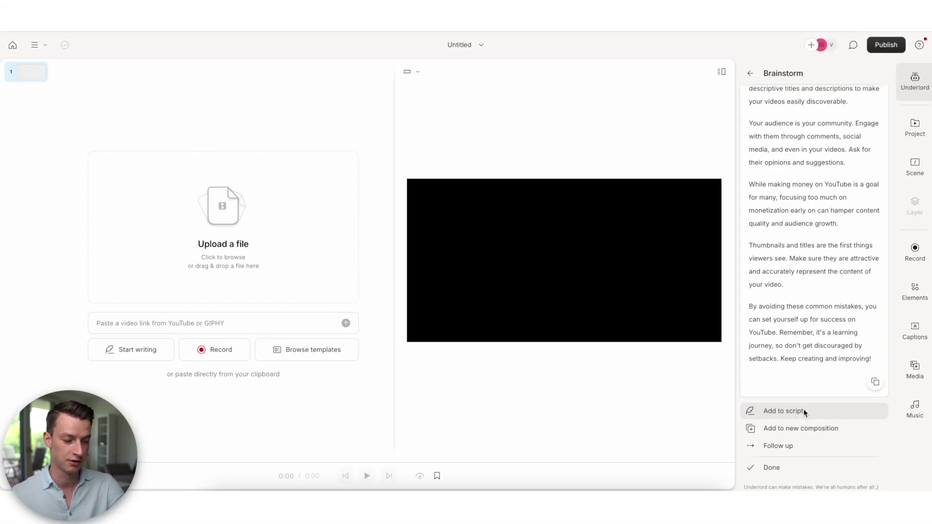
# Step: Insert the brainstormed script, then select and deselect the 'Investing in good equipment' paragraph
pyautogui.click(815, 410)
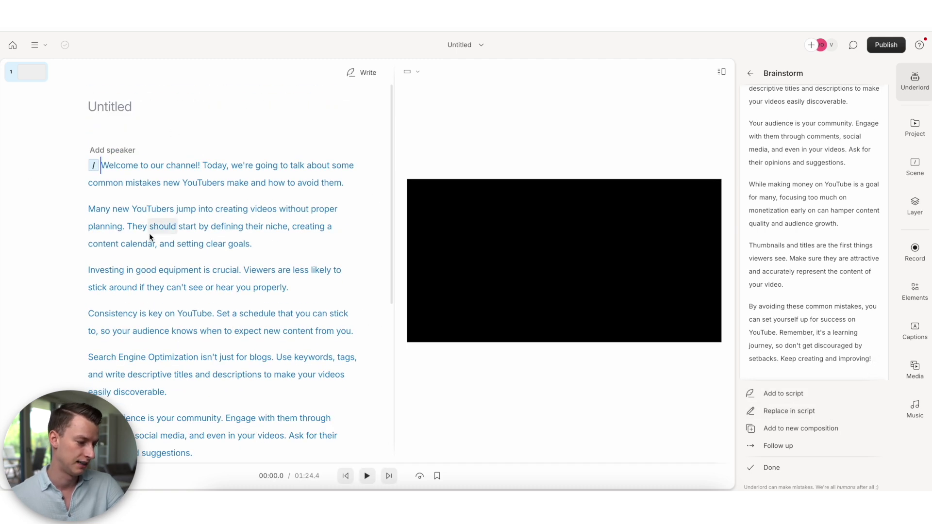
pyautogui.scroll(-5, 131, 240)
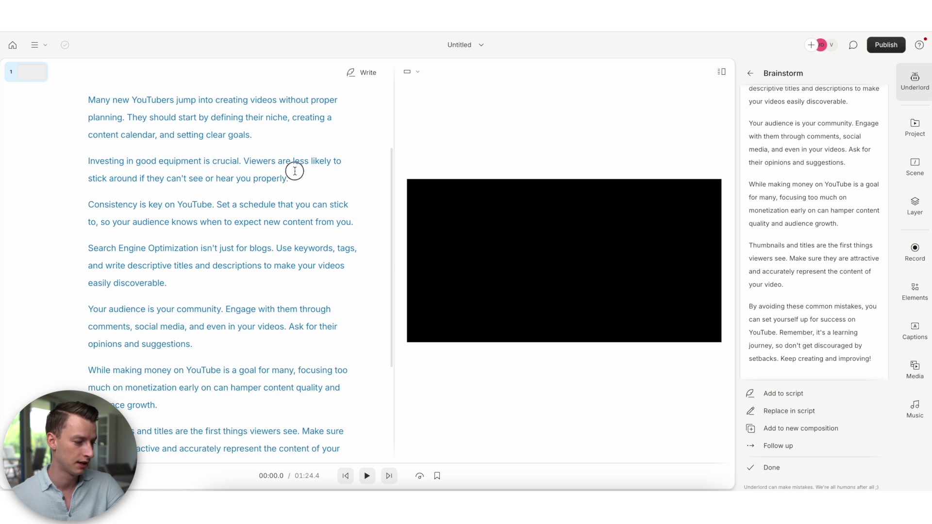
pyautogui.moveTo(311, 177); pyautogui.dragTo(89, 162)
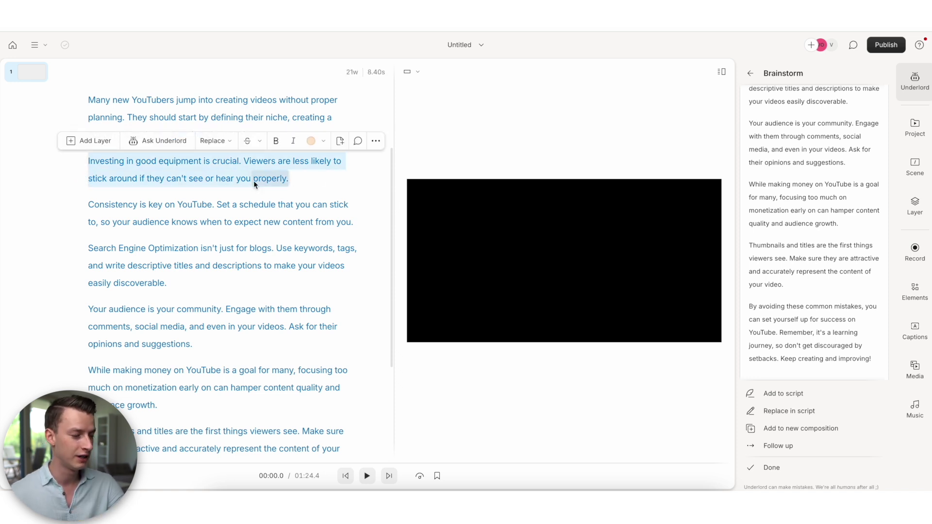
pyautogui.click(214, 141)
pyautogui.click(211, 139)
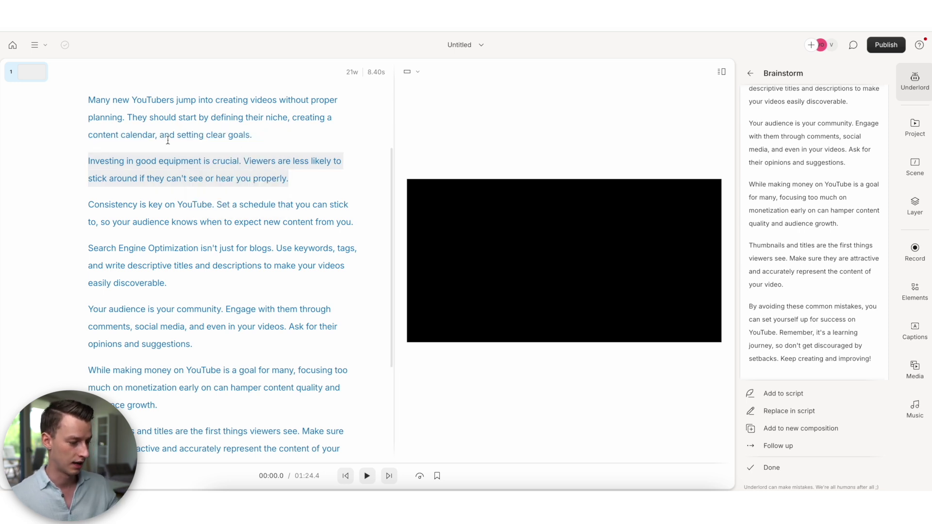
pyautogui.click(350, 197)
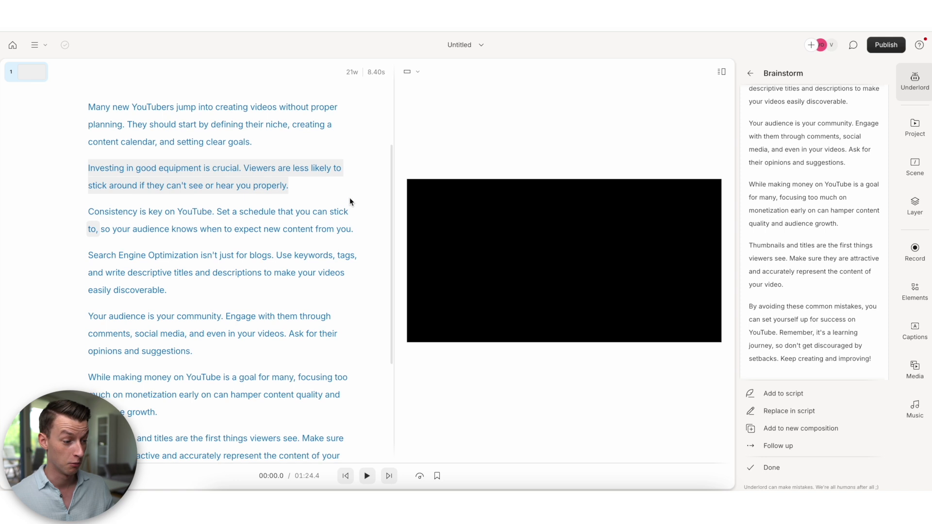
pyautogui.click(119, 199)
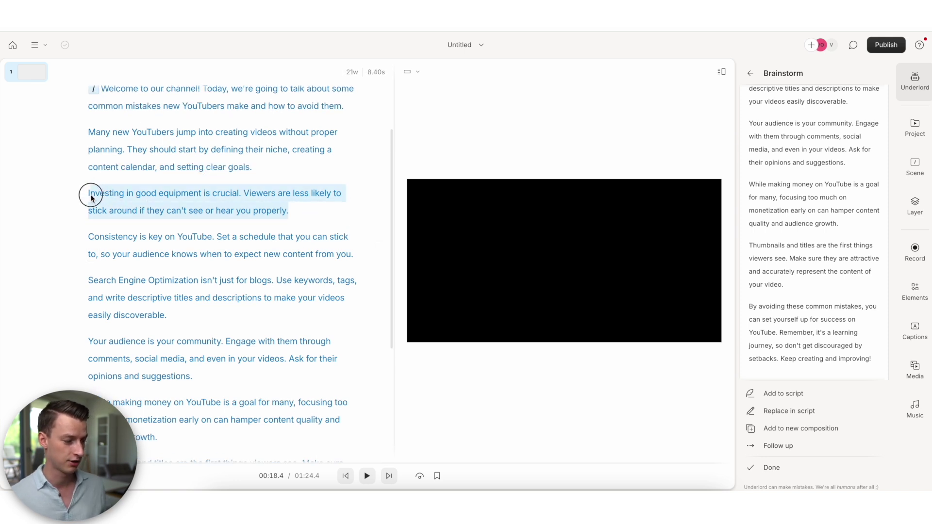
pyautogui.click(321, 218)
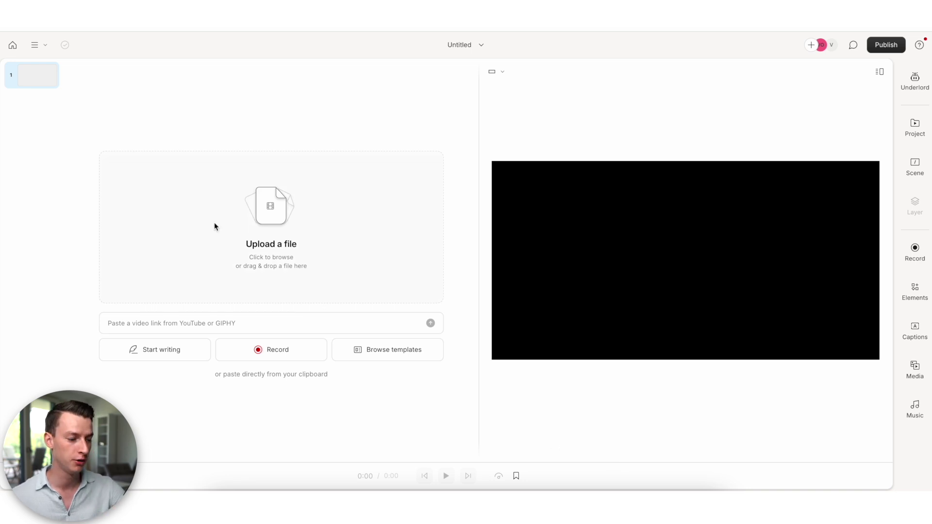
# Step: Import youtuber tips.mov from the Desktop and scroll through its transcript
pyautogui.click(277, 213)
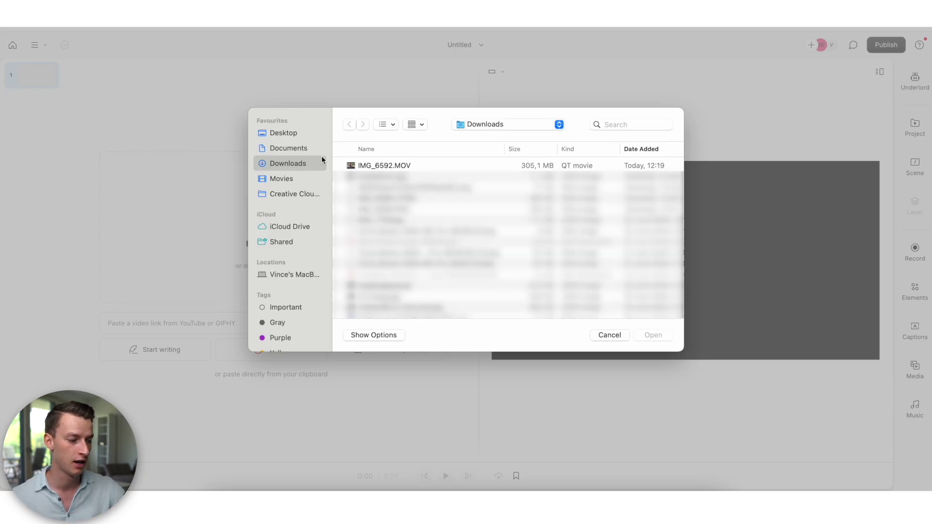
pyautogui.click(307, 134)
pyautogui.click(397, 166)
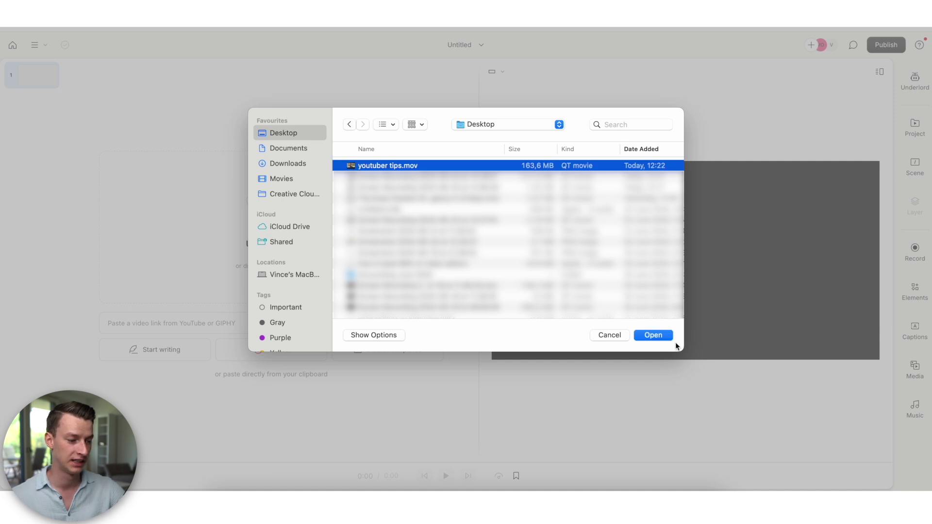
pyautogui.click(665, 335)
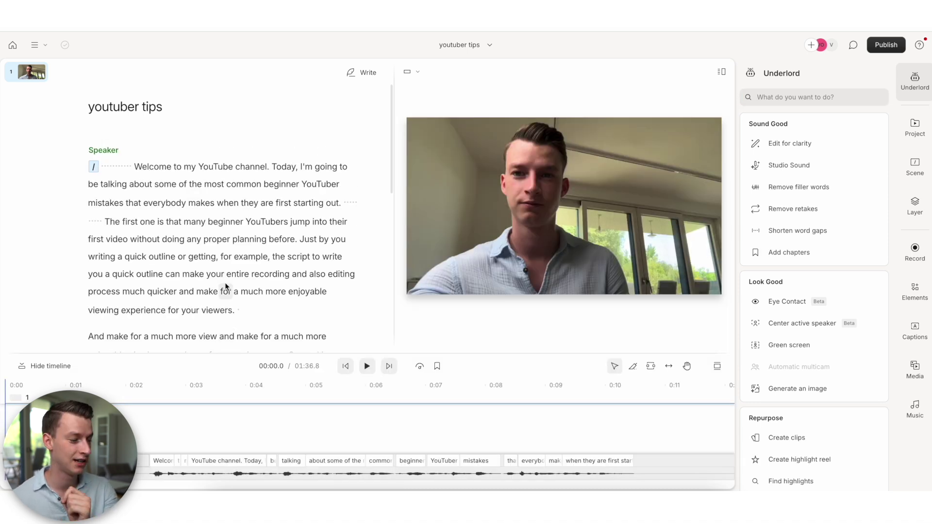
pyautogui.scroll(-15, 223, 286)
pyautogui.scroll(15, 224, 274)
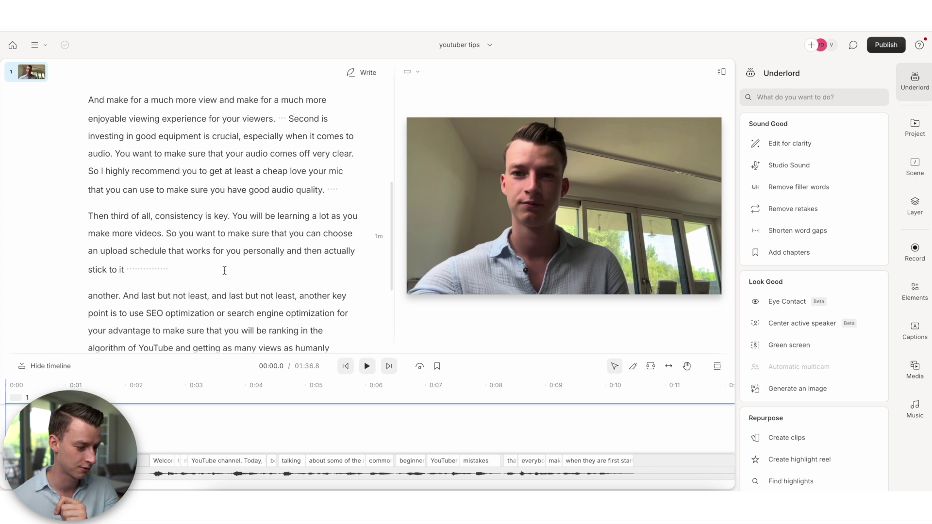
pyautogui.click(22, 367)
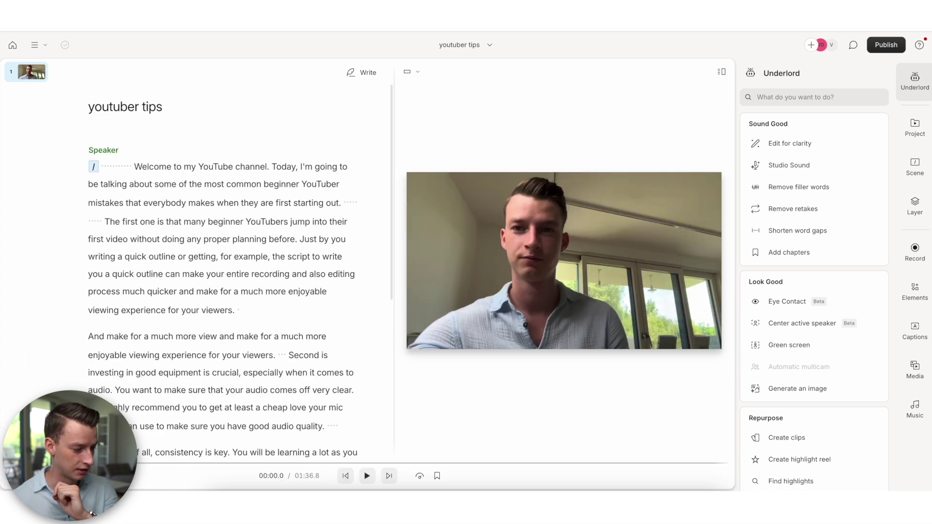
pyautogui.click(22, 475)
pyautogui.moveTo(149, 425); pyautogui.dragTo(532, 409)
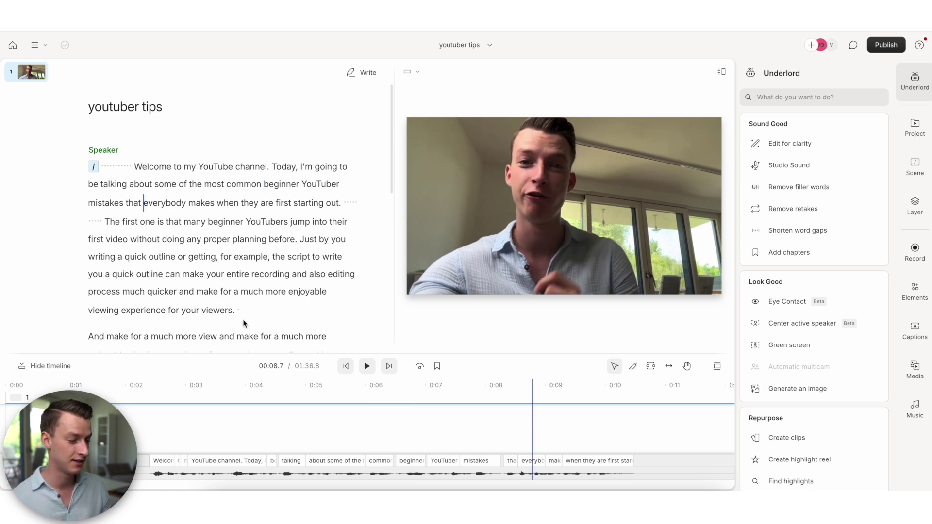
pyautogui.moveTo(253, 311); pyautogui.dragTo(108, 222)
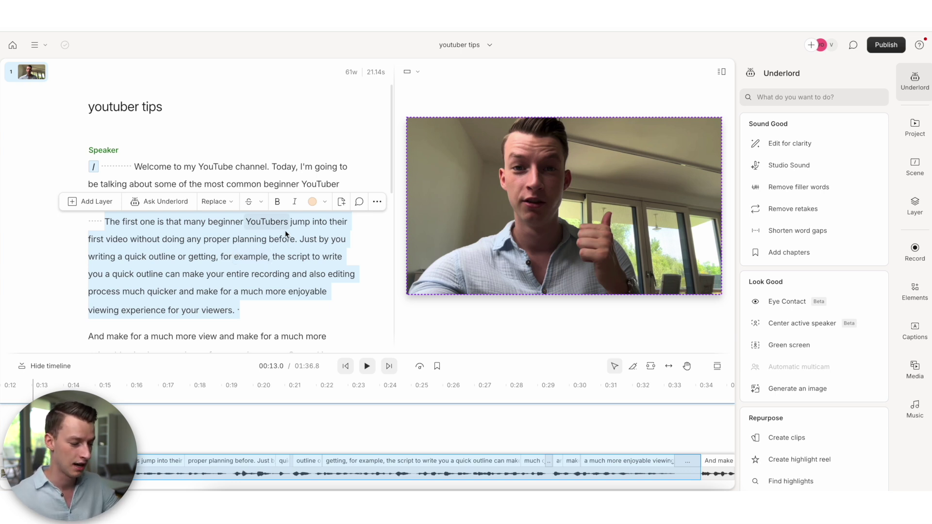
pyautogui.press('BackSpace')
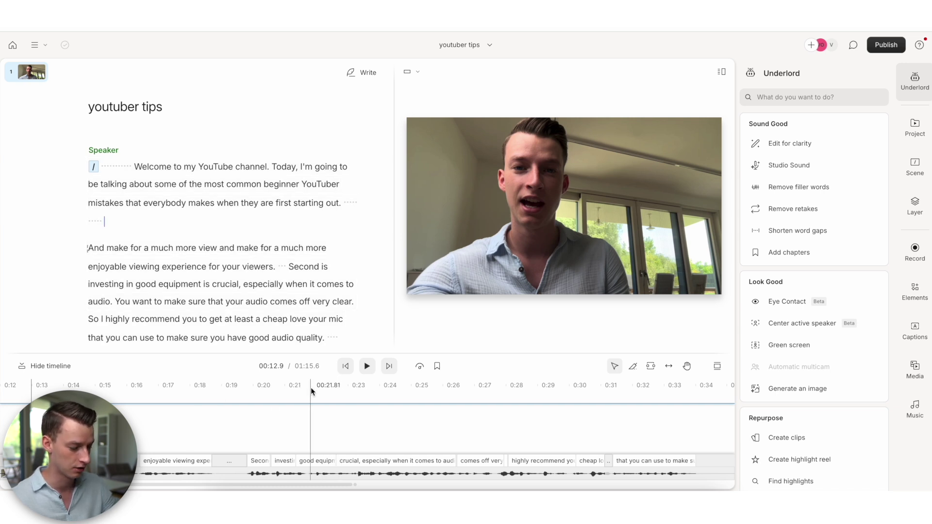
pyautogui.hotkey('ctrl', 'z')
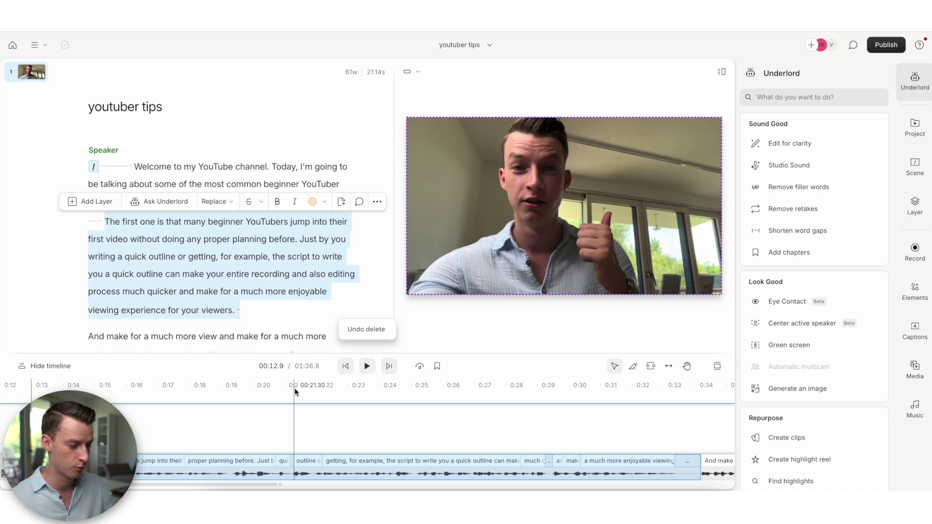
pyautogui.click(120, 391)
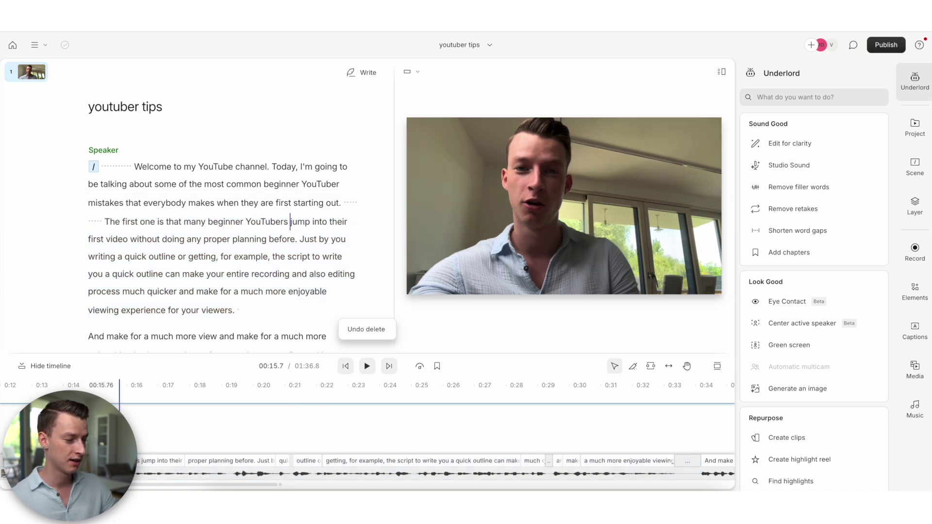
pyautogui.click(228, 429)
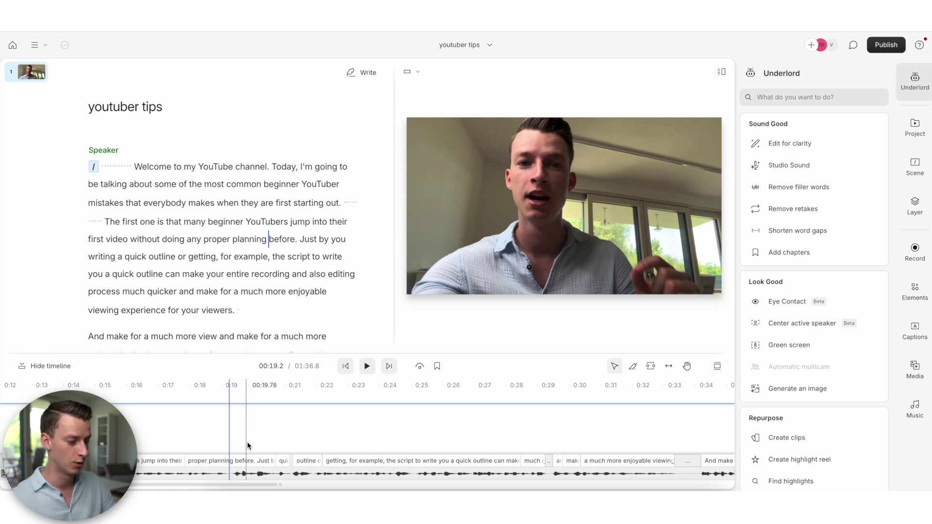
pyautogui.click(292, 421)
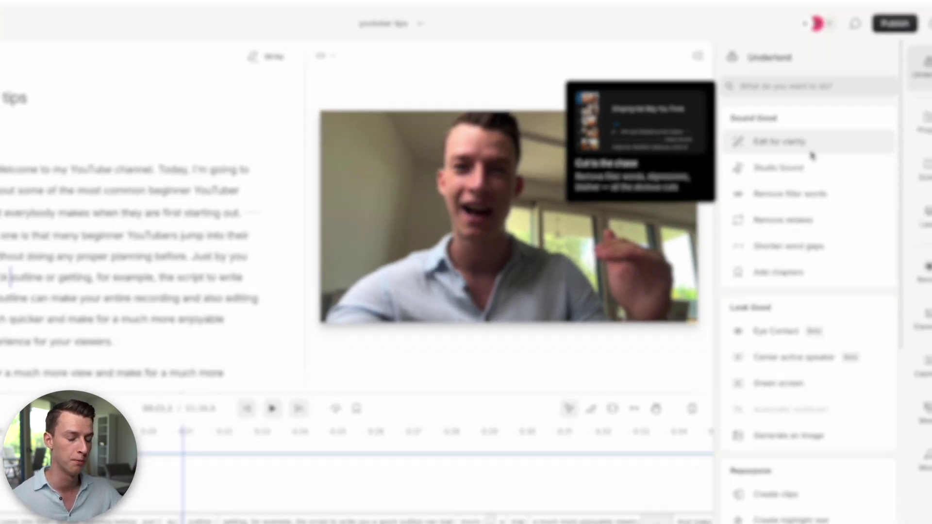
# Step: Shorten all word gaps of 0.7 seconds or more down to 0.4 seconds
pyautogui.moveTo(786, 293)
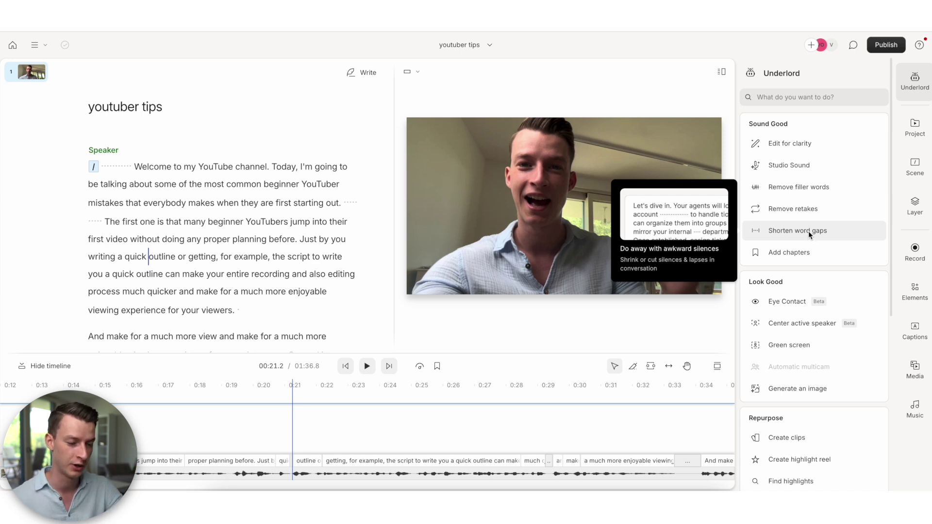
pyautogui.click(808, 231)
pyautogui.write('0.7')
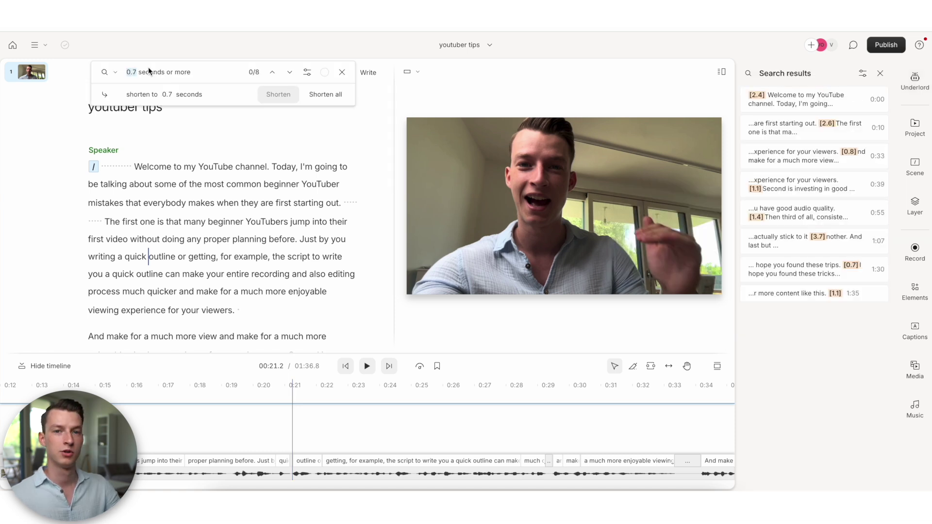
pyautogui.click(135, 74)
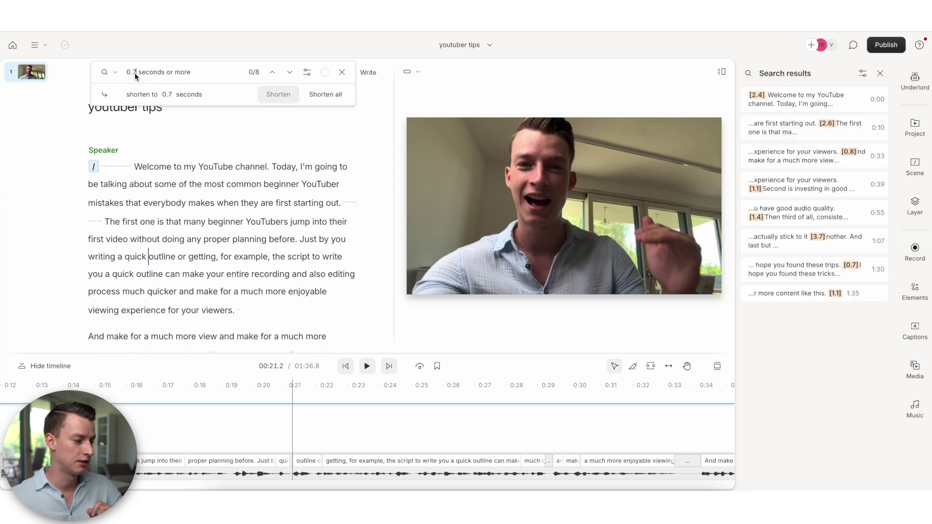
pyautogui.click(166, 95)
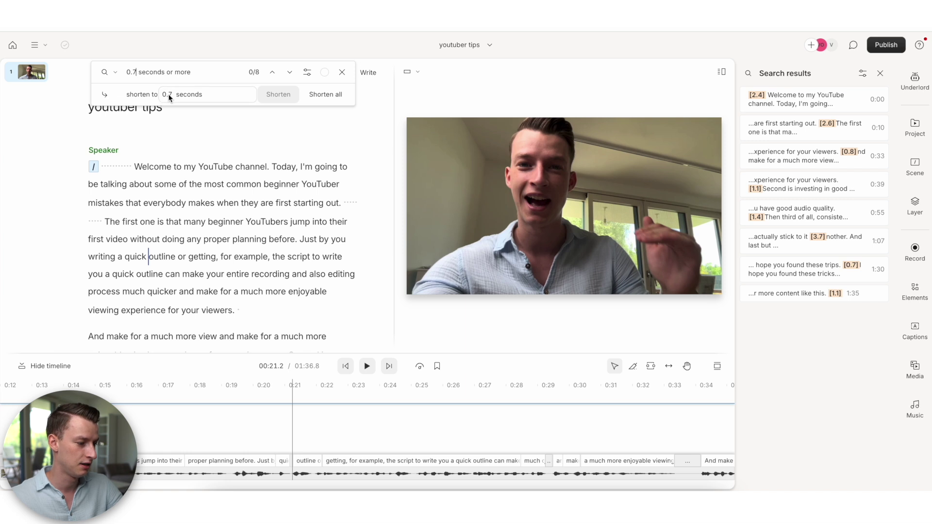
pyautogui.write('0.4')
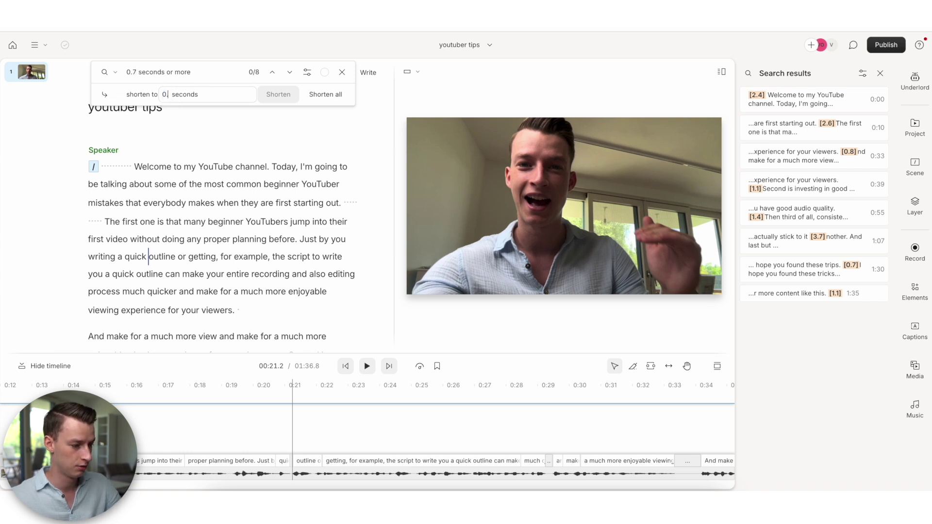
pyautogui.click(309, 92)
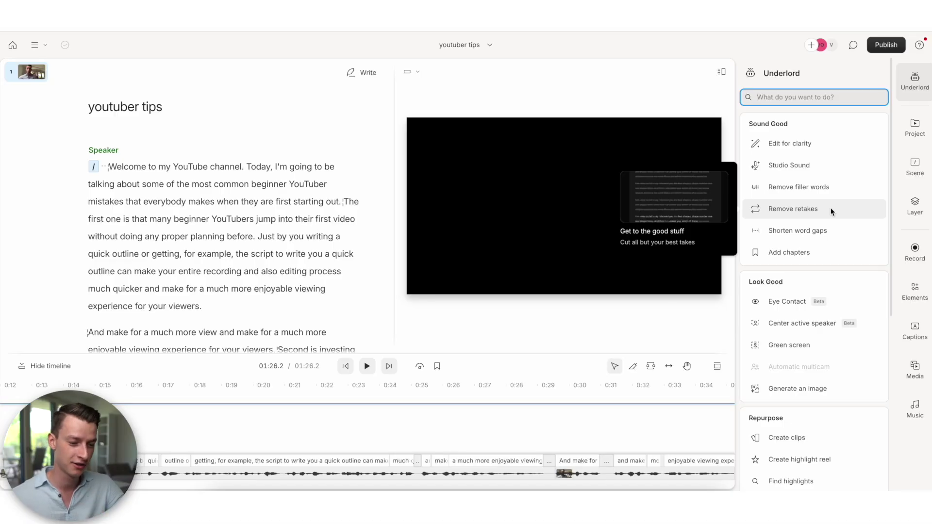
# Step: Run Underlord's Remove retakes on the youtuber tips script
pyautogui.click(831, 211)
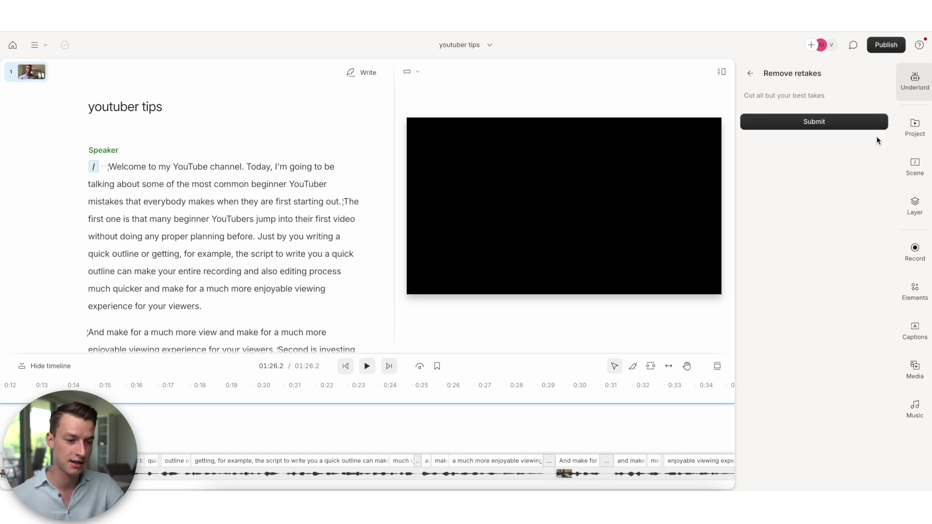
pyautogui.click(853, 125)
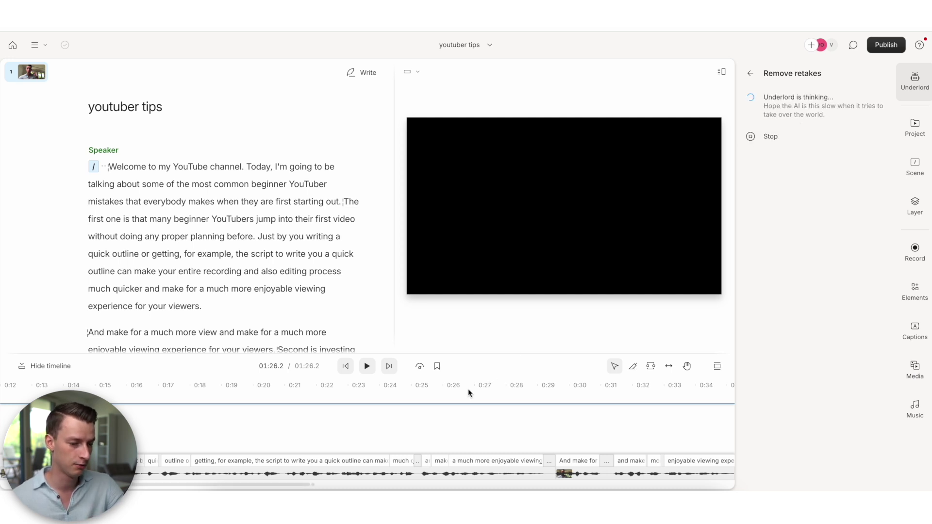
pyautogui.click(452, 391)
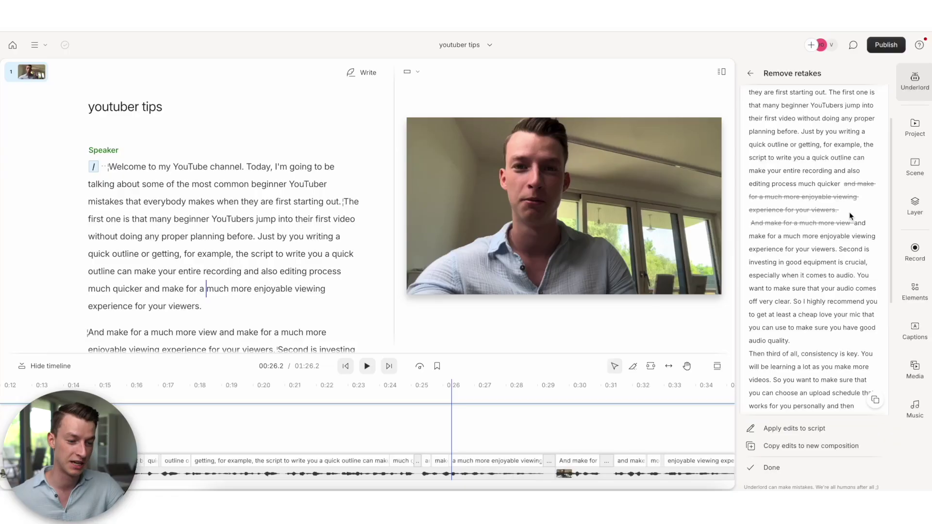
# Step: Review the struck-through retake lines and apply the edits, cutting the script to 01:16.2
pyautogui.scroll(2, 849, 211)
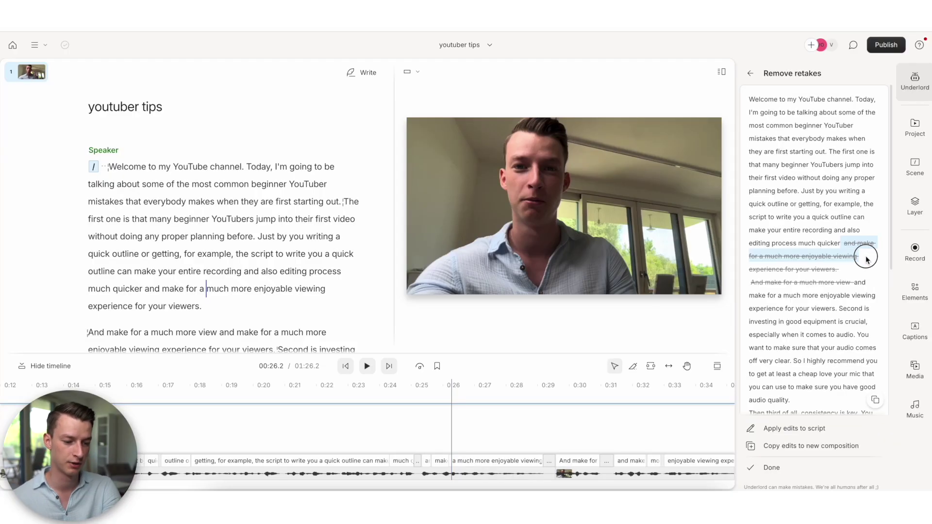
pyautogui.click(850, 275)
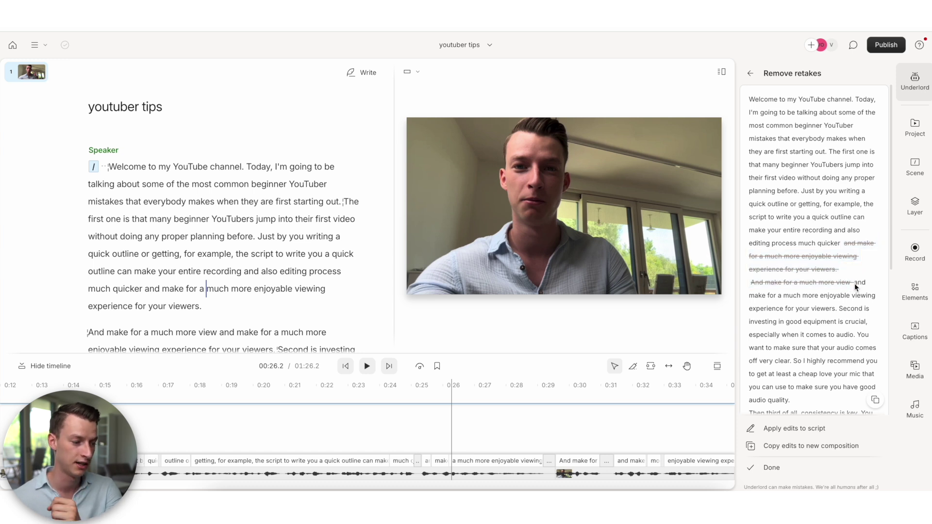
pyautogui.scroll(-10, 275, 291)
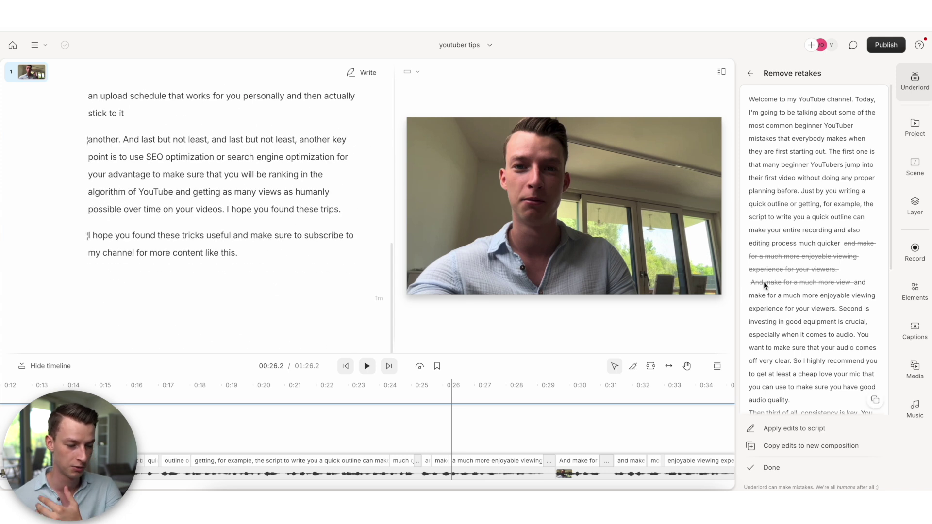
pyautogui.scroll(-3, 846, 247)
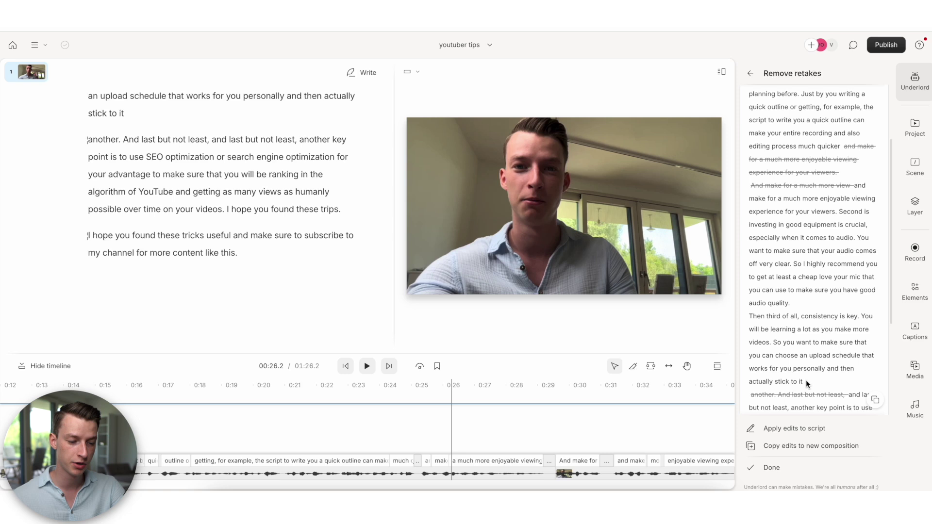
pyautogui.scroll(-3, 805, 383)
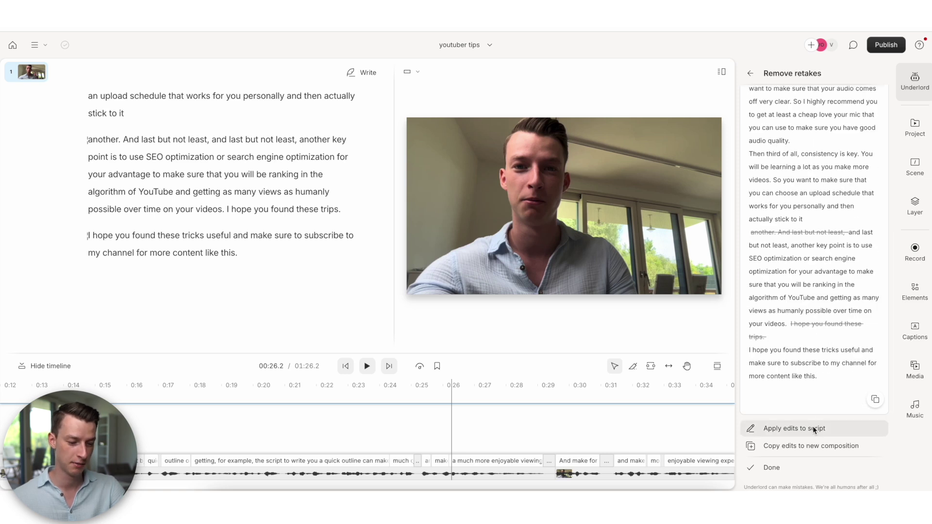
pyautogui.click(844, 427)
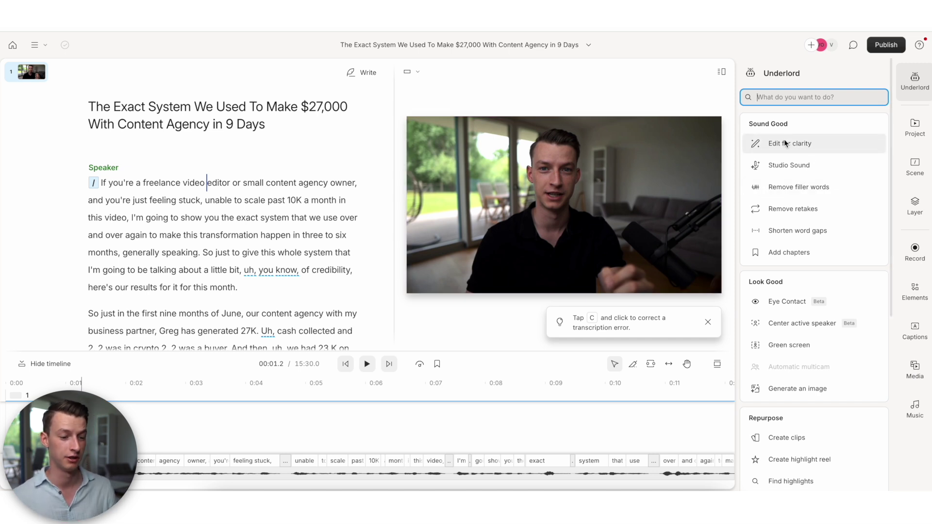
# Step: Find the filler words in the content agency transcript and review which filler types are included
pyautogui.click(839, 192)
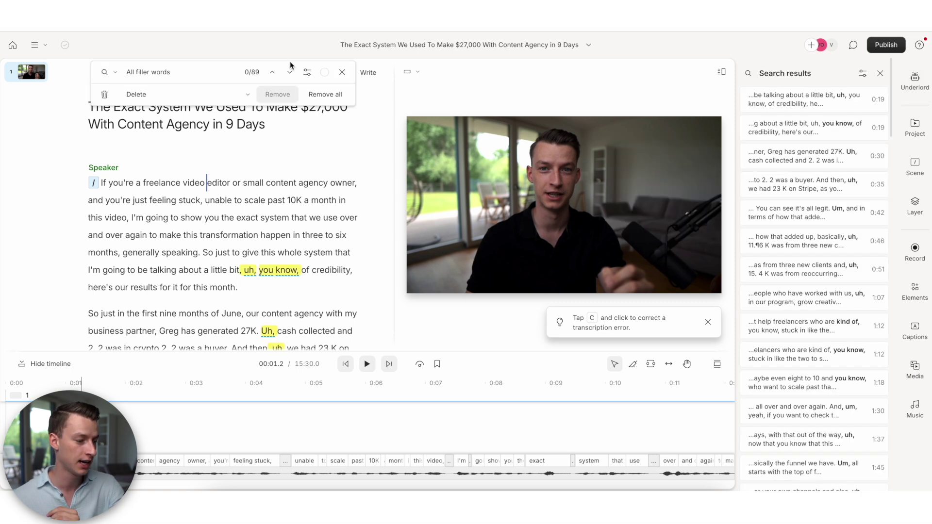
pyautogui.click(272, 72)
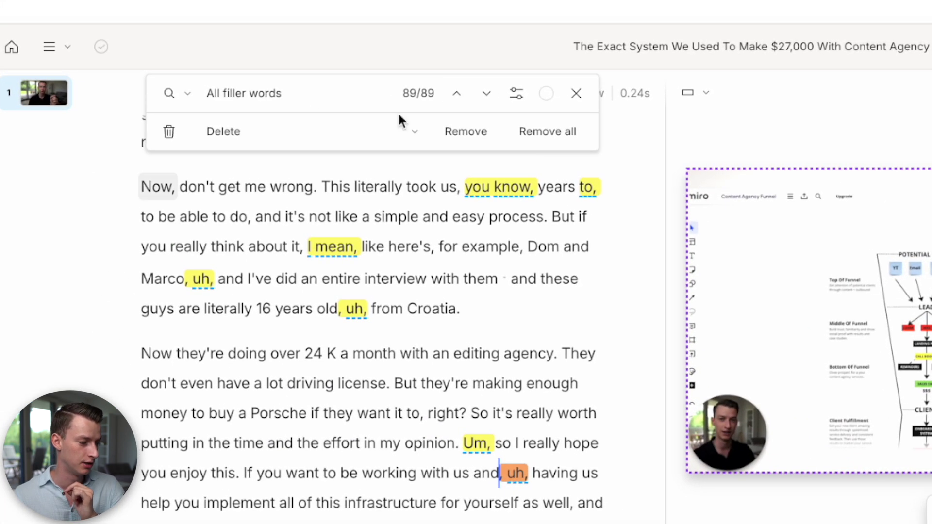
pyautogui.click(337, 96)
pyautogui.scroll(-3, 306, 291)
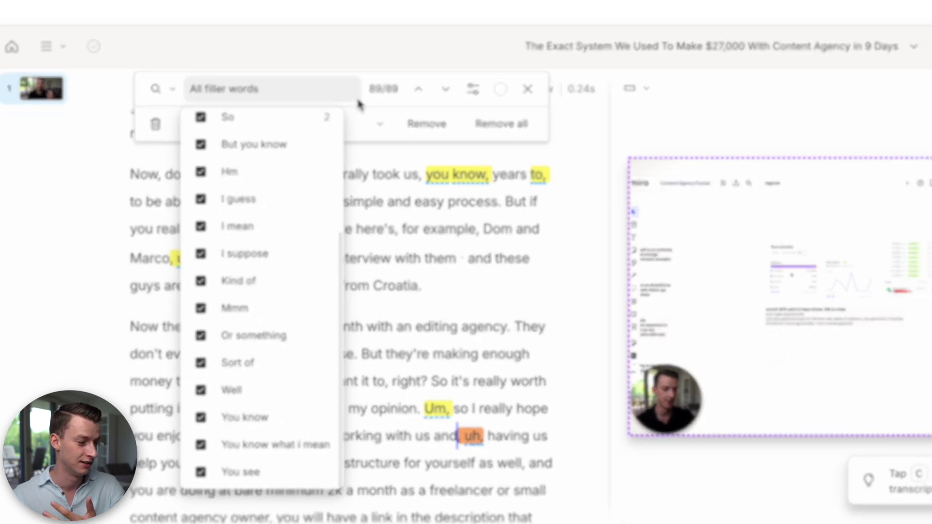
pyautogui.press('Escape')
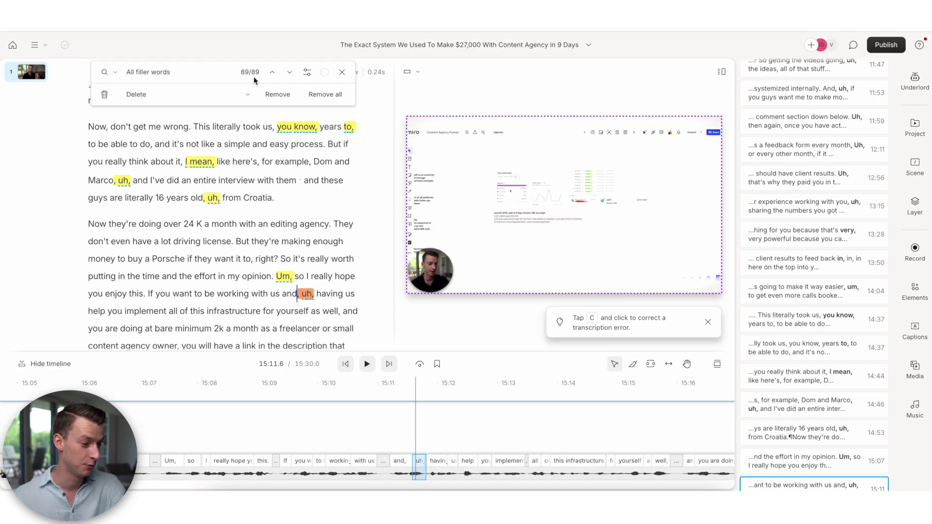
# Step: Remove all filler words with plain deletion, shortening the video to 14:55.4, and check the ending
pyautogui.click(238, 94)
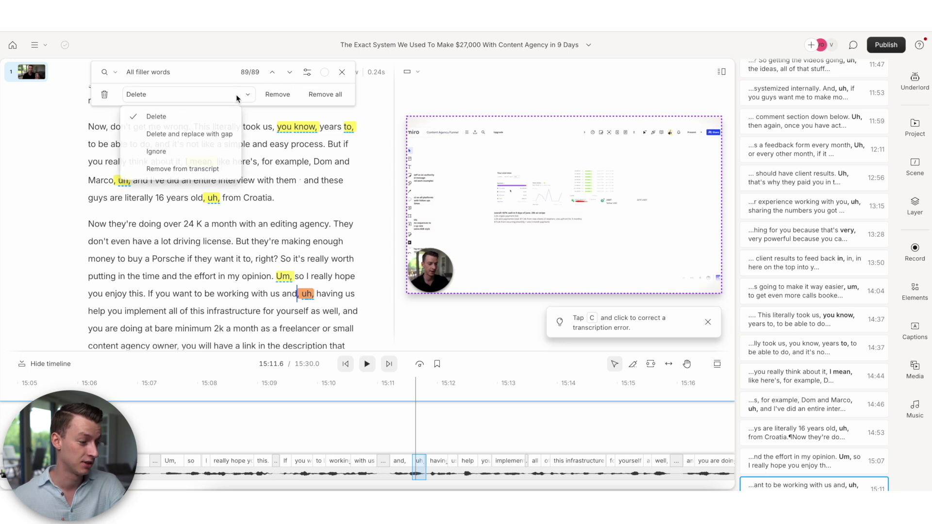
pyautogui.click(206, 119)
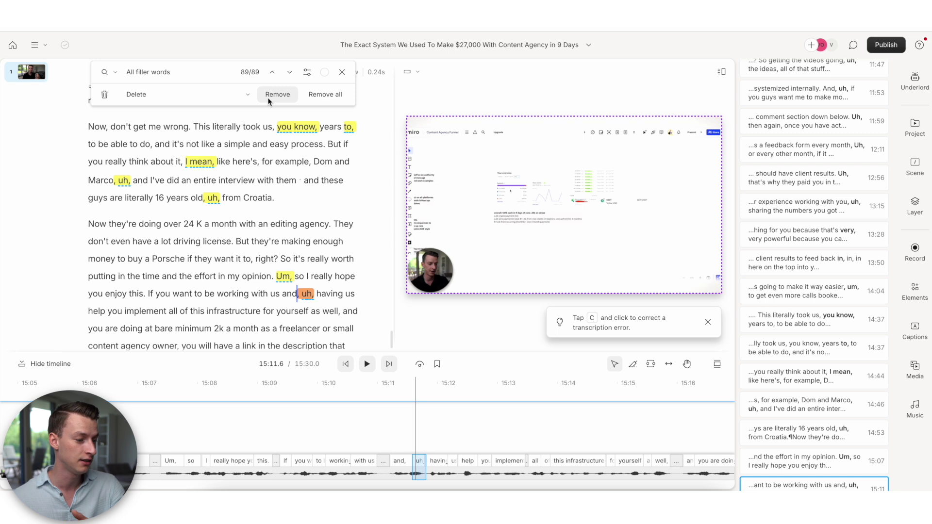
pyautogui.click(329, 96)
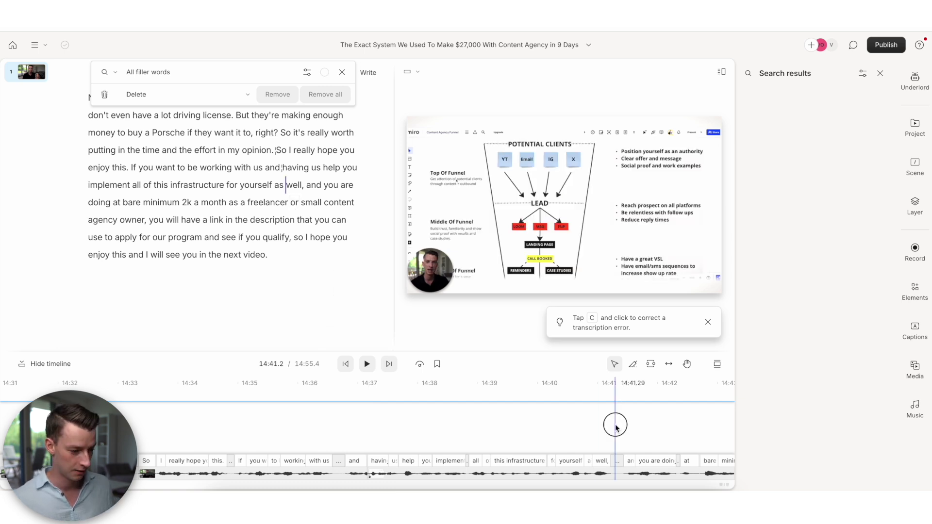
pyautogui.click(6, 424)
pyautogui.moveTo(6, 424); pyautogui.dragTo(709, 445)
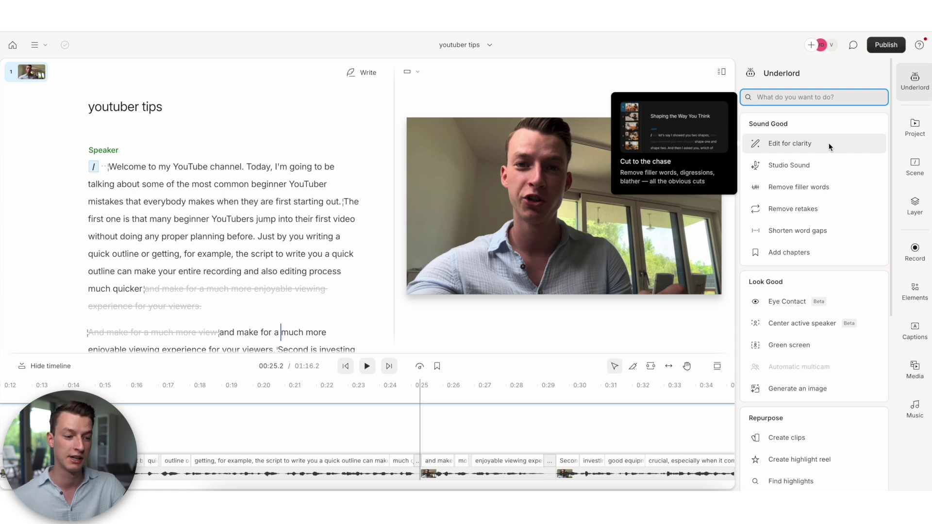
# Step: Apply Edit for clarity edits, trimming the script to 1:14.3, and enhance the voice with Studio Sound
pyautogui.click(828, 142)
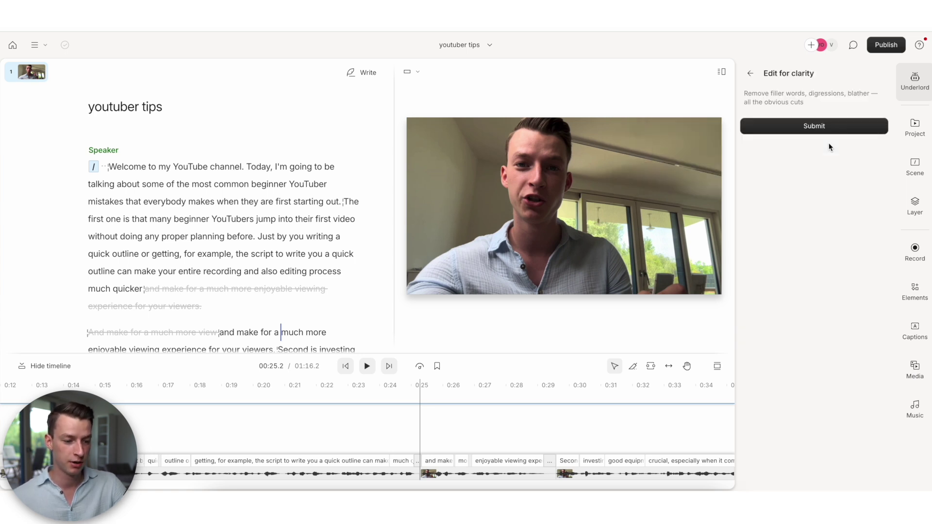
pyautogui.click(830, 127)
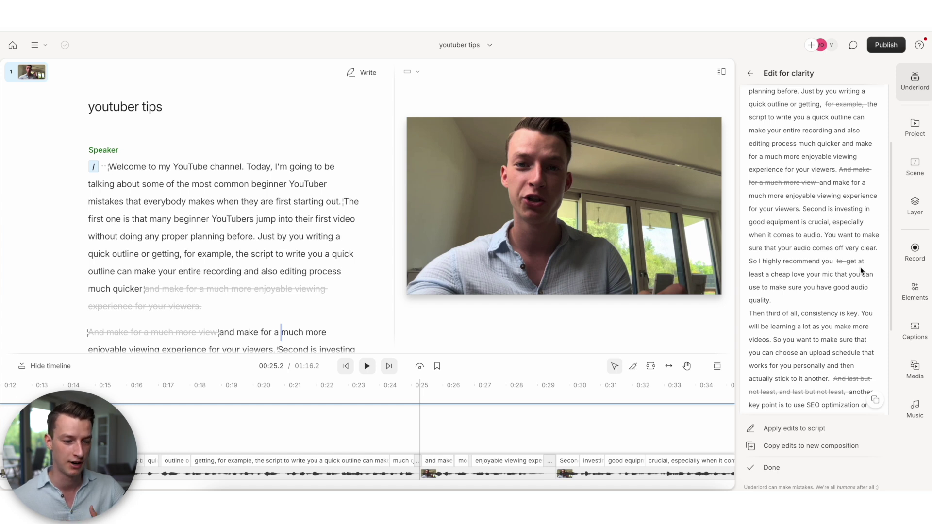
pyautogui.scroll(-3, 868, 345)
pyautogui.click(800, 427)
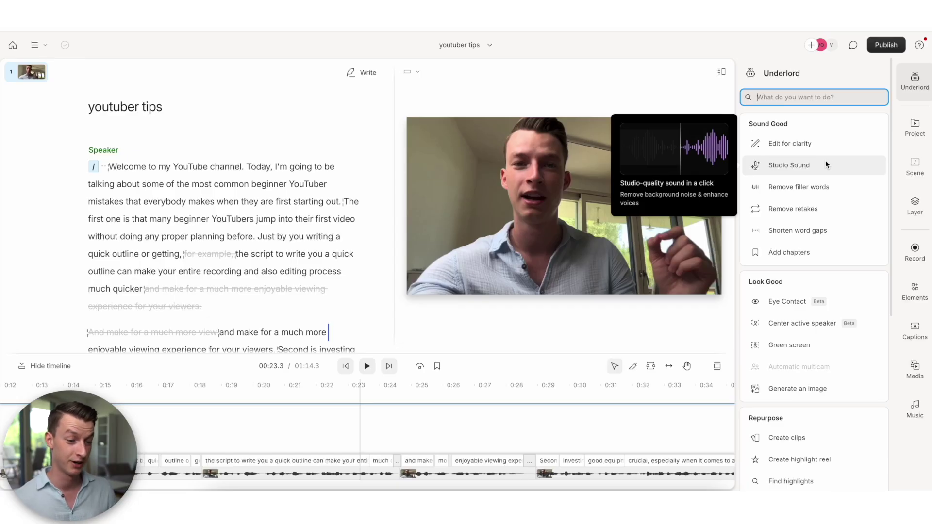
pyautogui.click(826, 162)
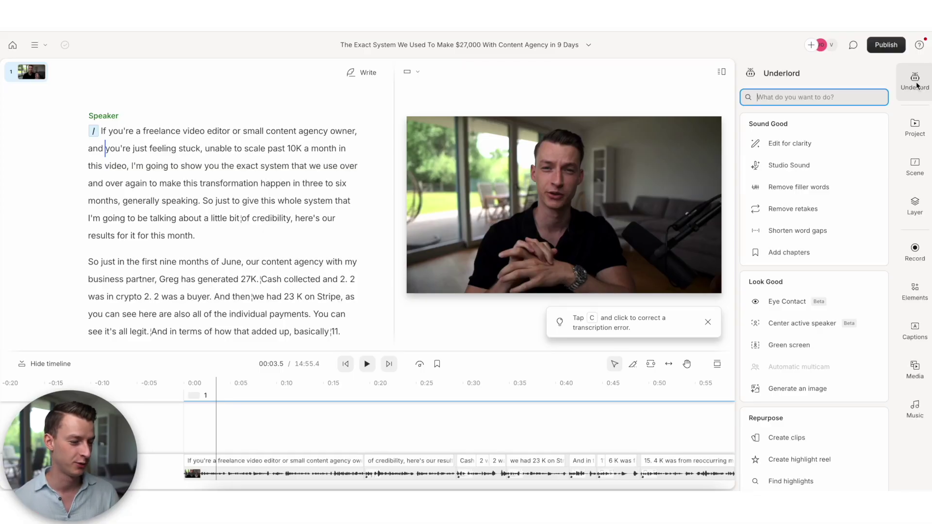
# Step: Select the word 'freelance' to view its Replace options, then bring up Underlord's AI actions
pyautogui.click(225, 438)
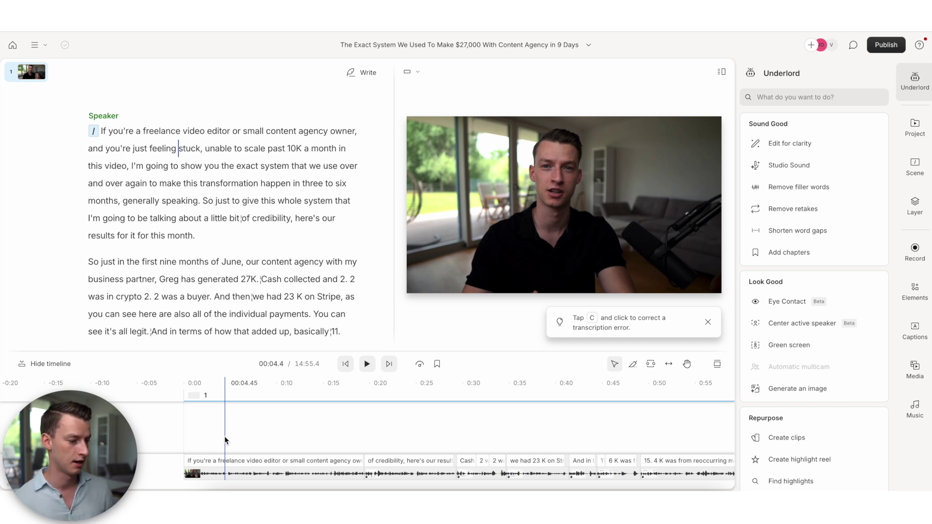
pyautogui.moveTo(144, 130); pyautogui.dragTo(183, 135)
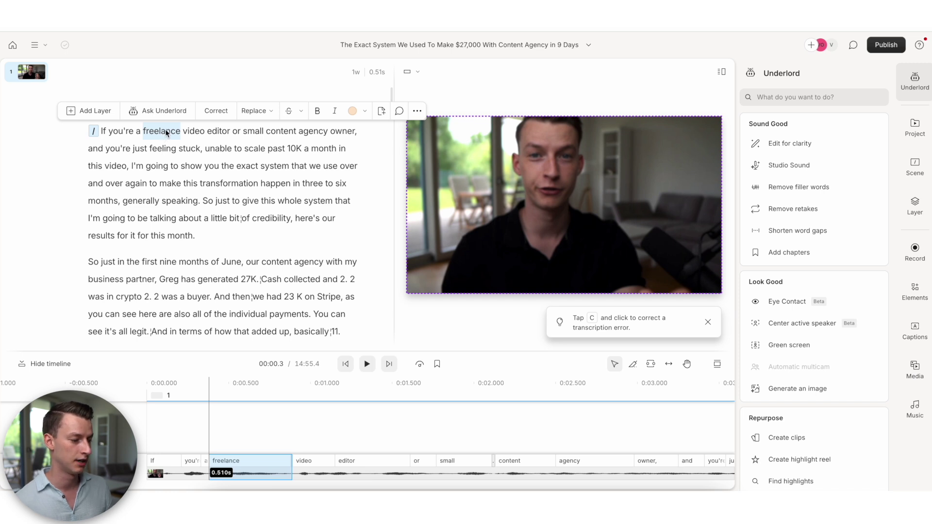
pyautogui.click(257, 111)
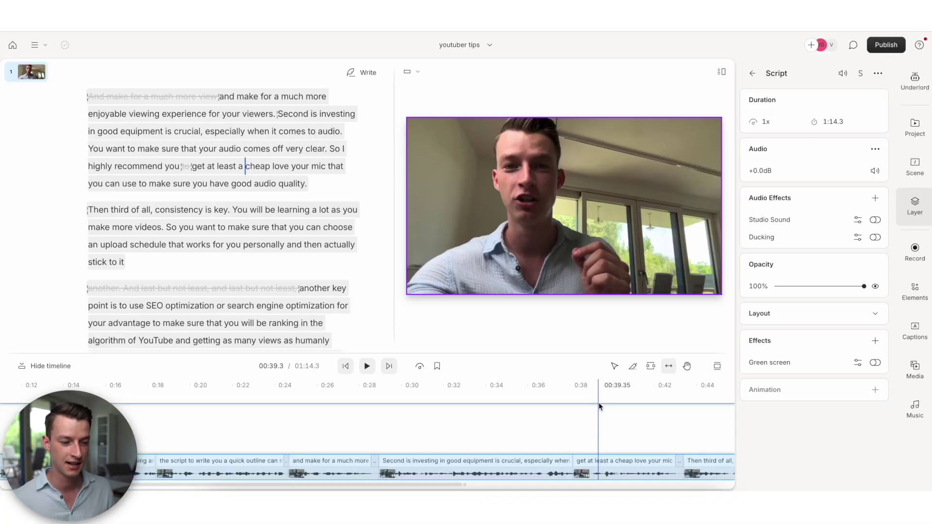
pyautogui.click(916, 81)
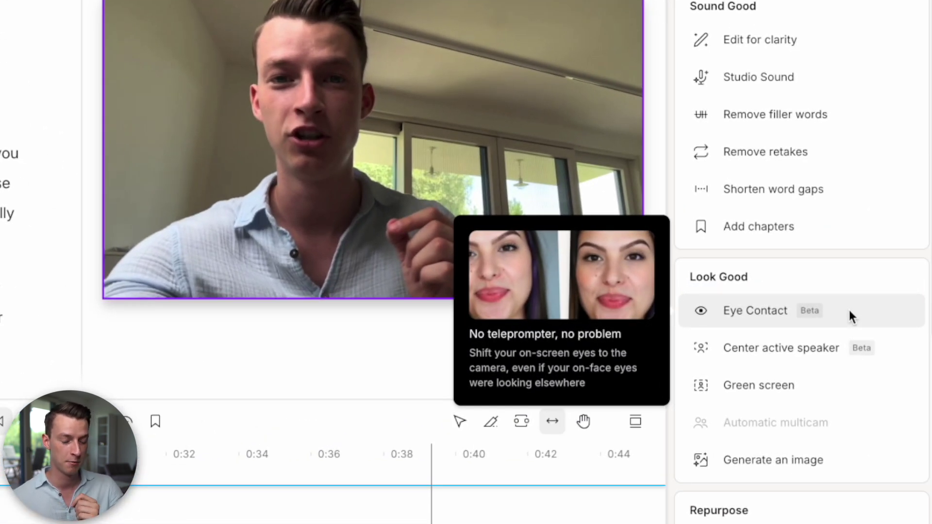
# Step: Apply Eye Contact correction to the youtuber tips clip and scrub the timeline to check the gaze
pyautogui.click(848, 313)
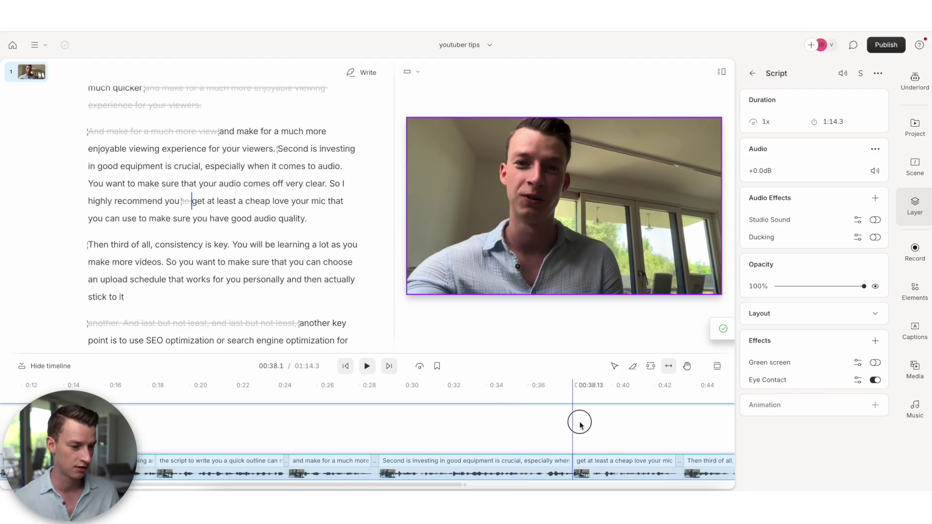
pyautogui.moveTo(580, 424); pyautogui.dragTo(661, 401)
pyautogui.hscroll(5, 661, 401)
pyautogui.click(563, 388)
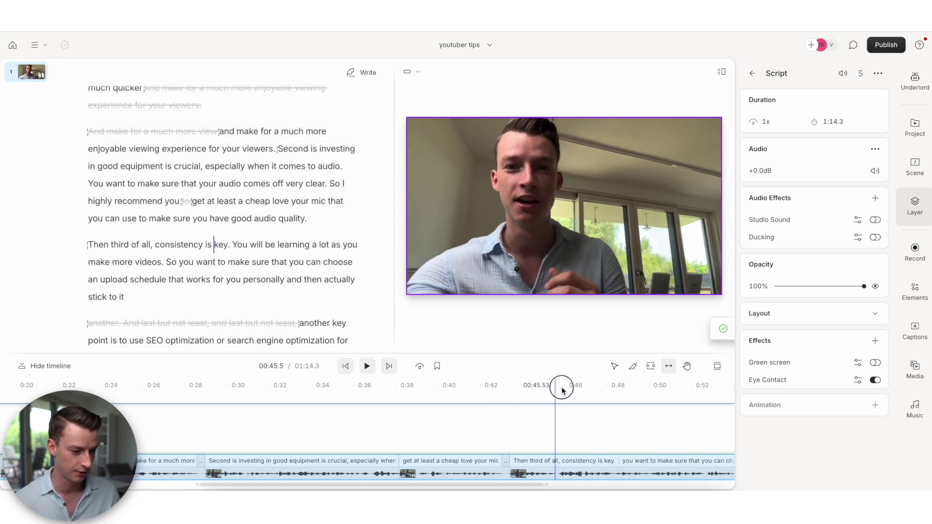
pyautogui.moveTo(562, 389); pyautogui.dragTo(283, 402)
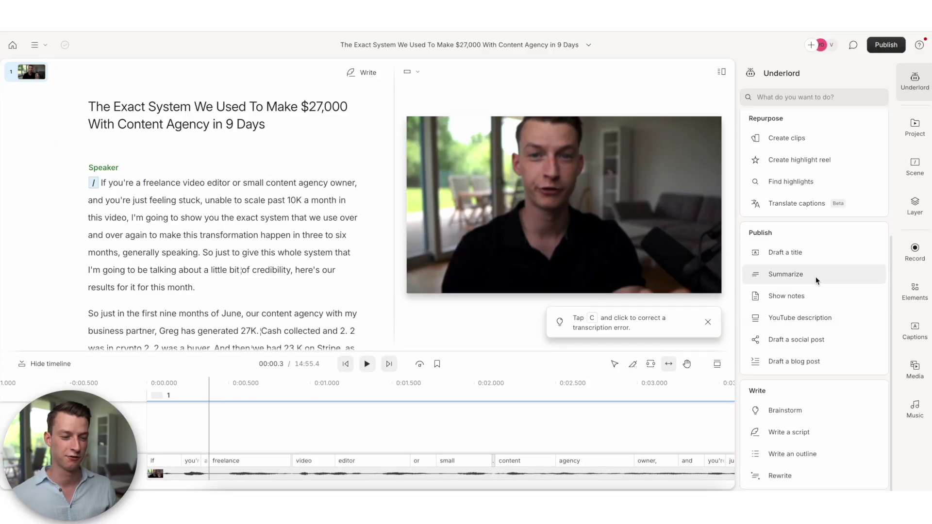
# Step: Generate an Underlord summary of the content agency video and select the resulting summary text
pyautogui.moveTo(817, 281)
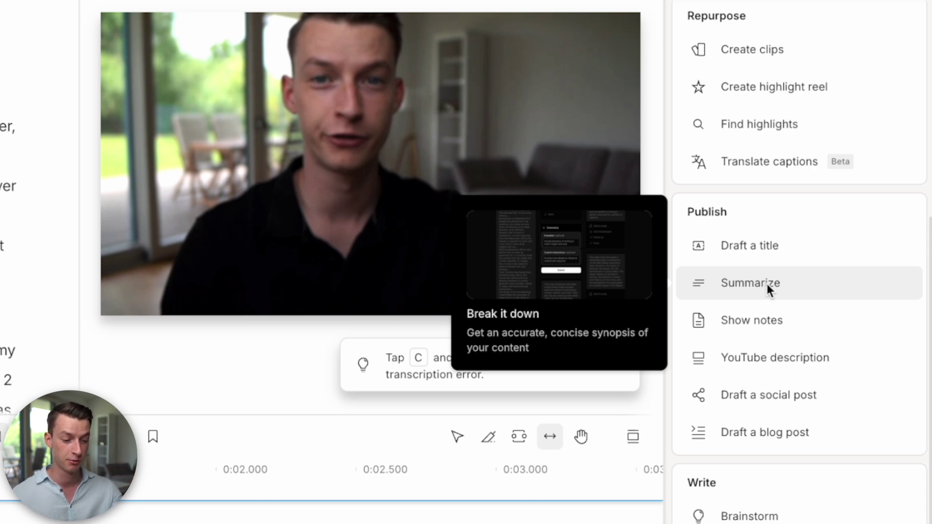
pyautogui.click(803, 283)
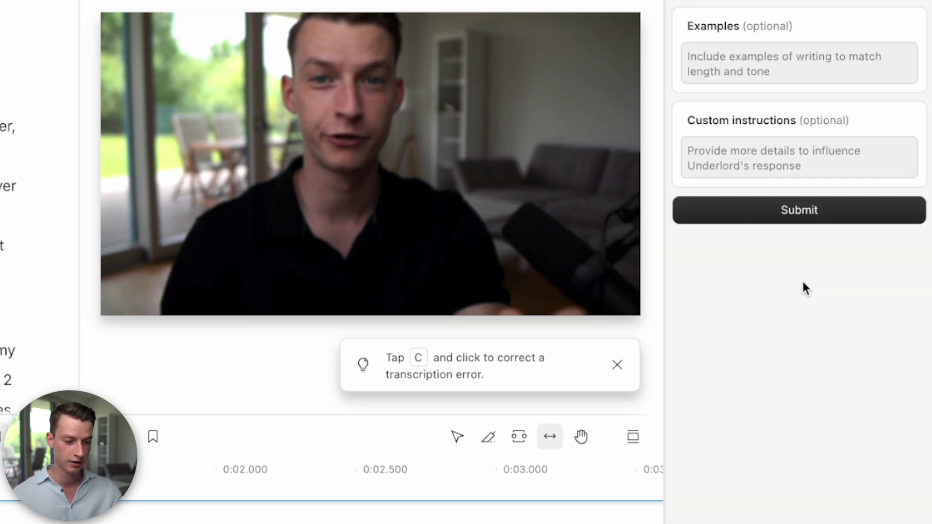
pyautogui.click(779, 69)
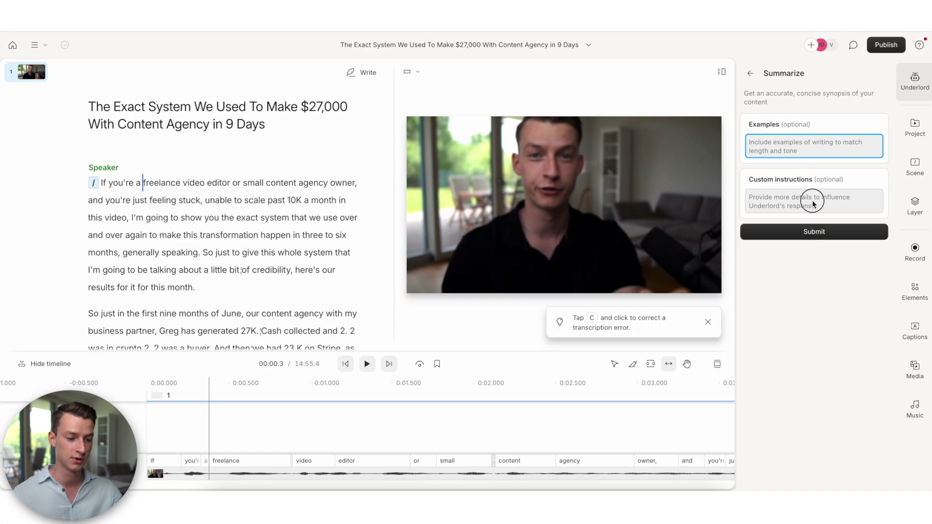
pyautogui.click(813, 204)
pyautogui.click(831, 235)
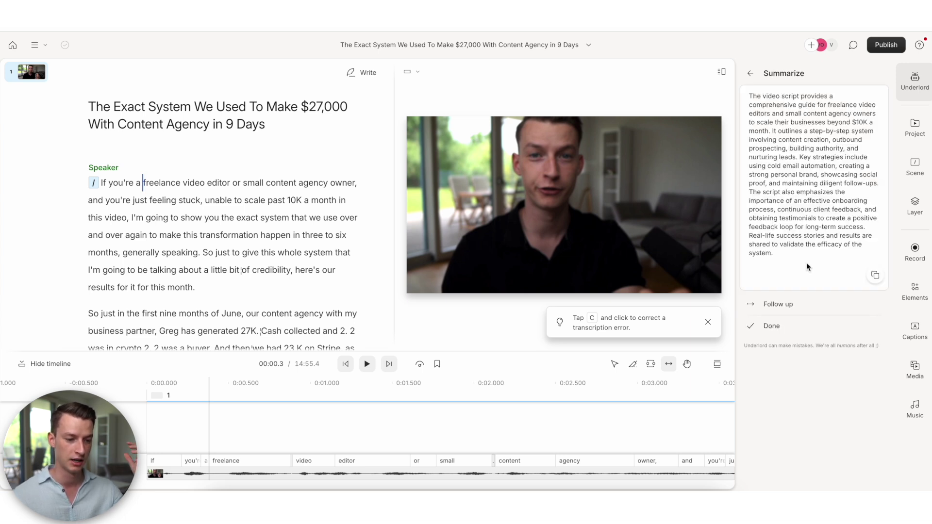
pyautogui.moveTo(807, 266); pyautogui.dragTo(713, 109)
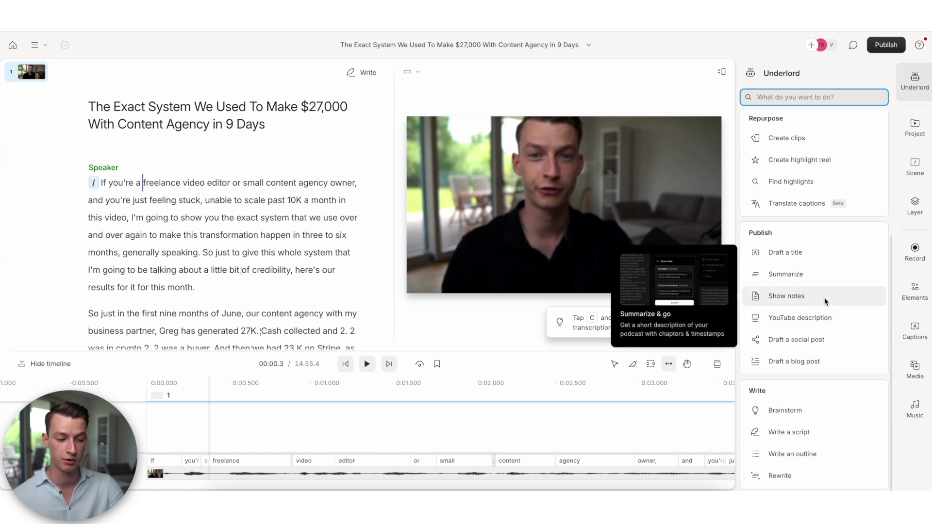
# Step: Generate a YouTube description and select its chapter timestamps
pyautogui.click(803, 325)
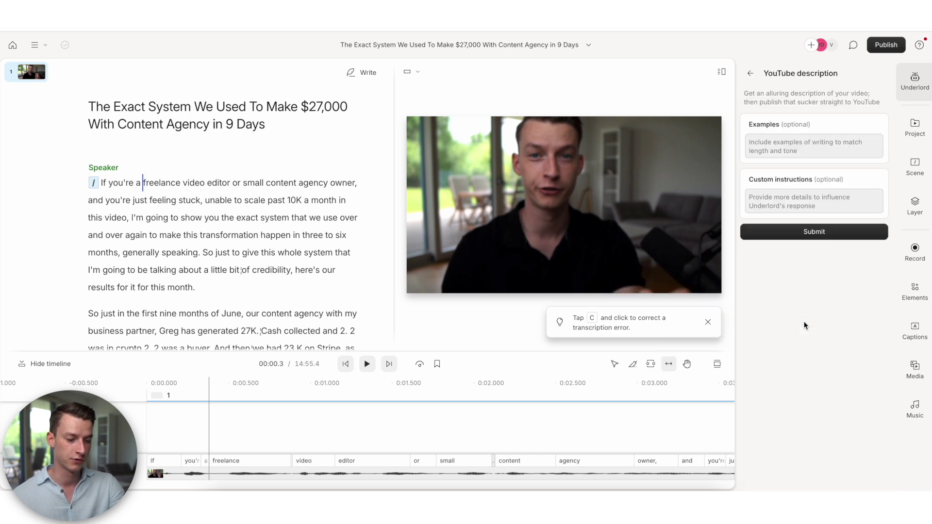
pyautogui.click(814, 231)
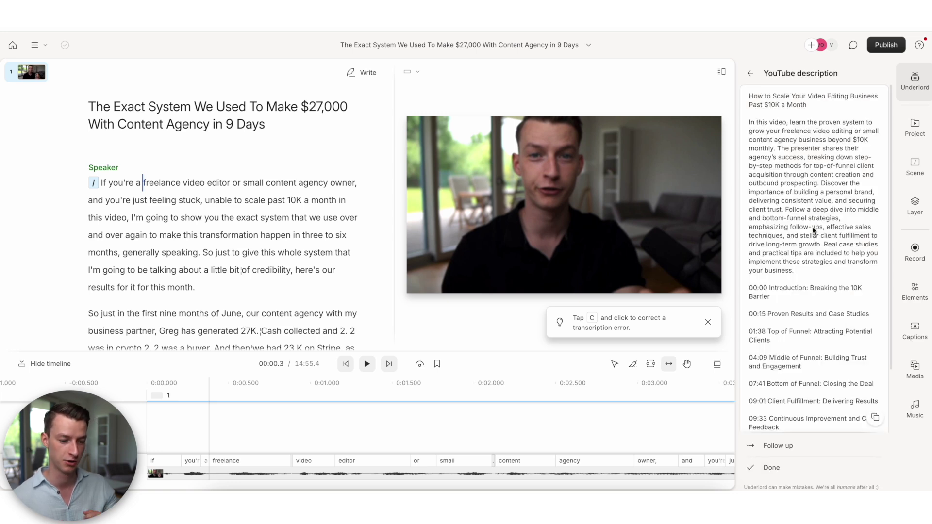
pyautogui.scroll(-3, 858, 349)
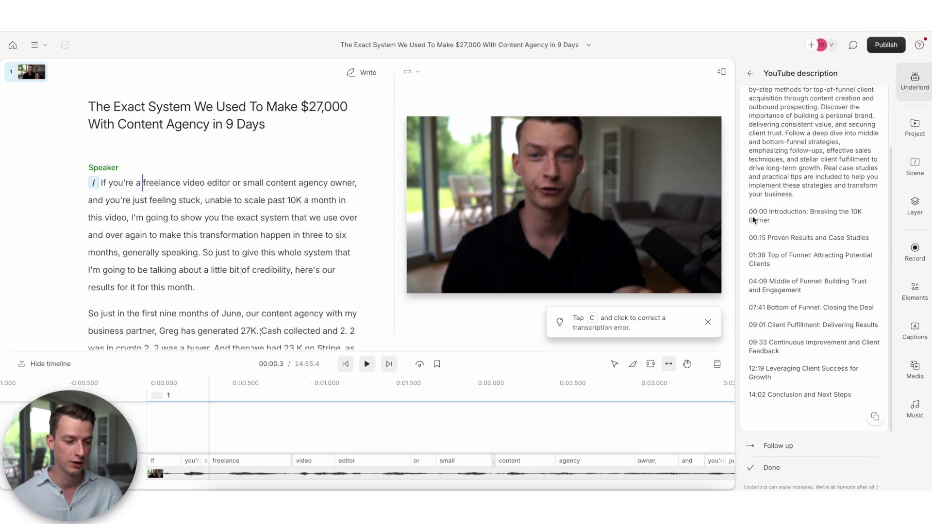
pyautogui.moveTo(750, 212); pyautogui.dragTo(838, 401)
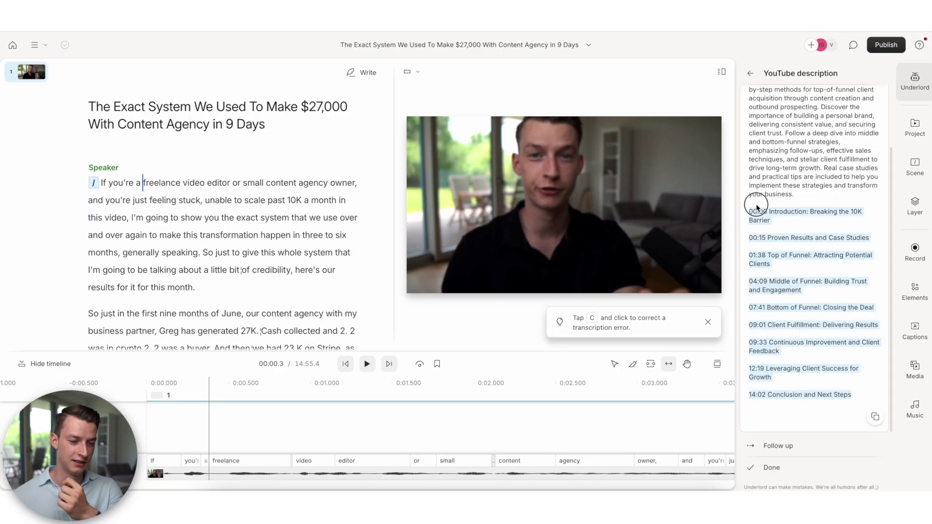
pyautogui.click(755, 213)
# Step: Select the description's title and then its summary paragraph
pyautogui.scroll(3, 776, 194)
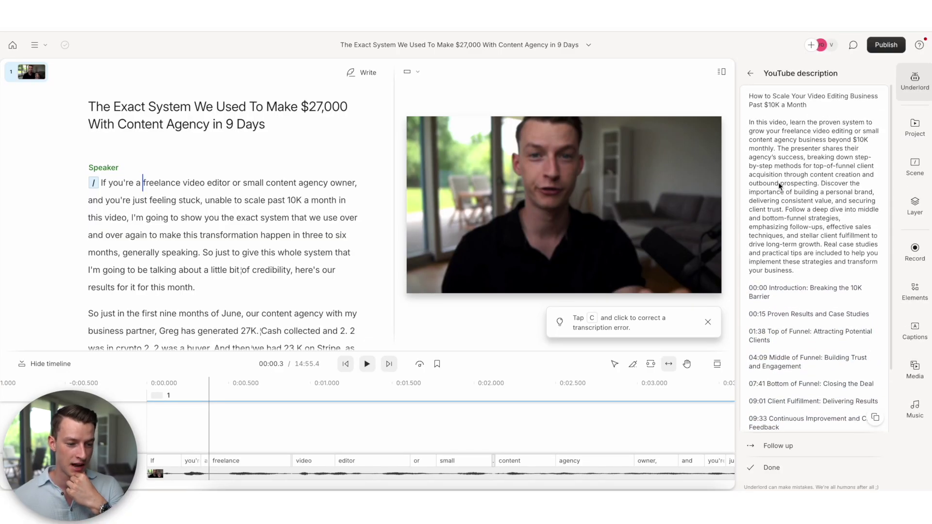
pyautogui.moveTo(749, 99); pyautogui.dragTo(803, 108)
pyautogui.click(828, 111)
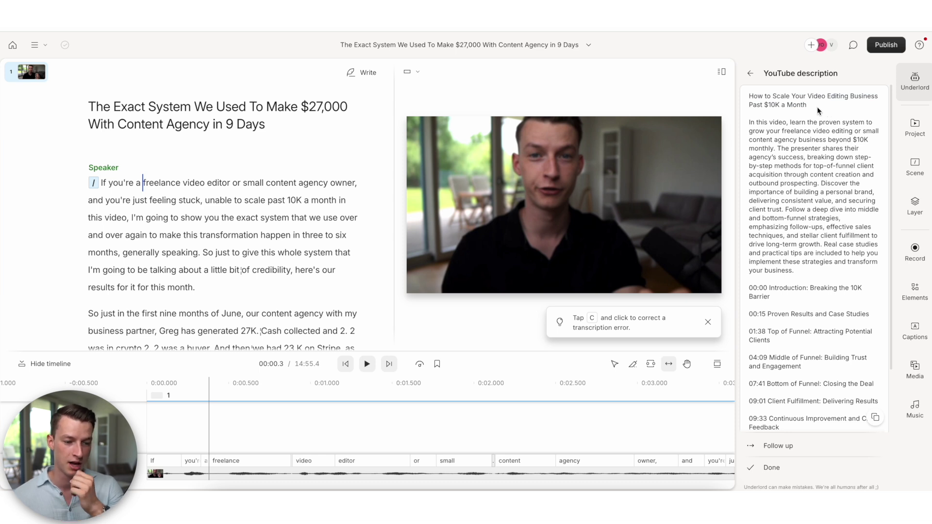
pyautogui.moveTo(820, 122); pyautogui.dragTo(828, 270)
pyautogui.click(830, 272)
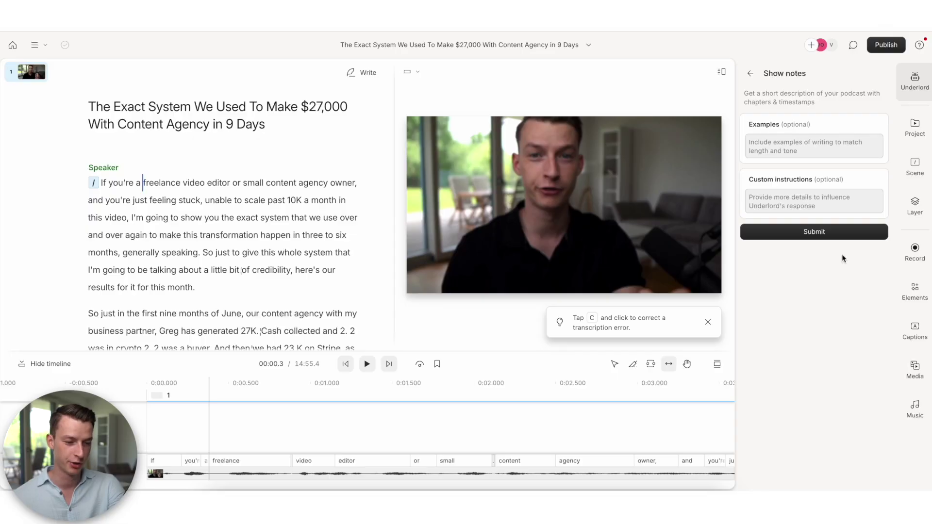
# Step: Generate show notes and select the chapter list, then the title and summary
pyautogui.click(823, 232)
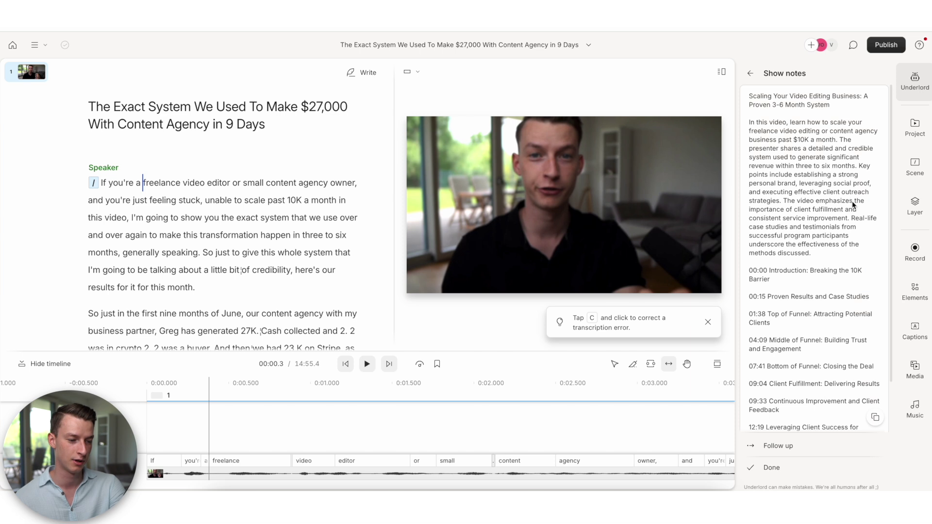
pyautogui.scroll(-3, 843, 362)
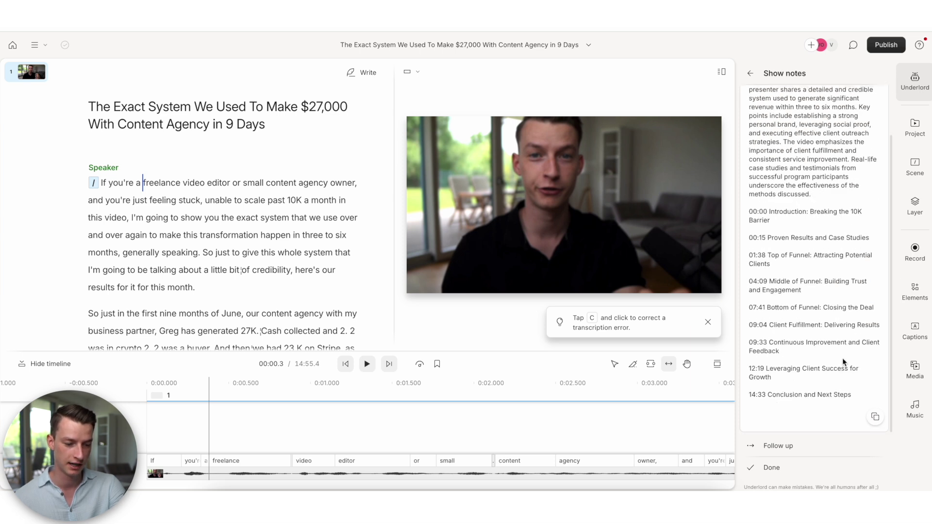
pyautogui.moveTo(815, 208); pyautogui.dragTo(884, 405)
pyautogui.scroll(3, 841, 264)
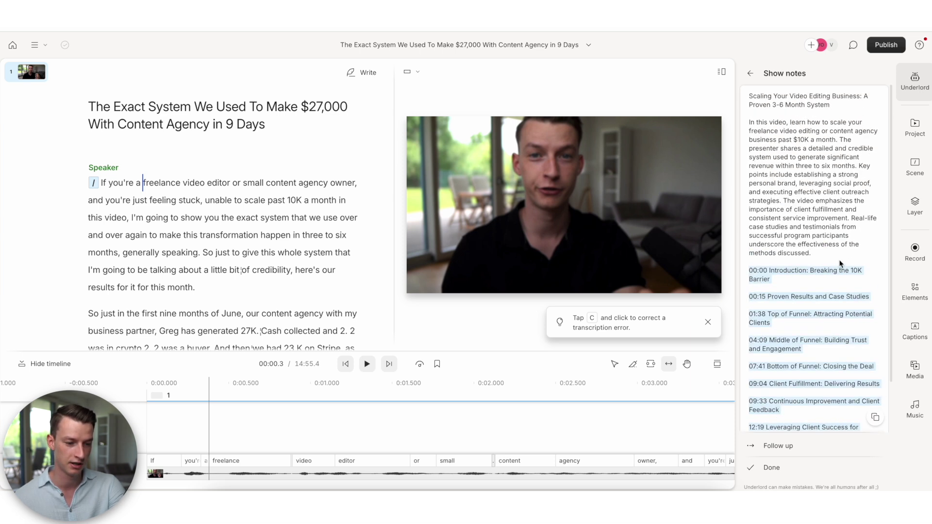
pyautogui.click(841, 264)
pyautogui.moveTo(841, 263); pyautogui.dragTo(749, 96)
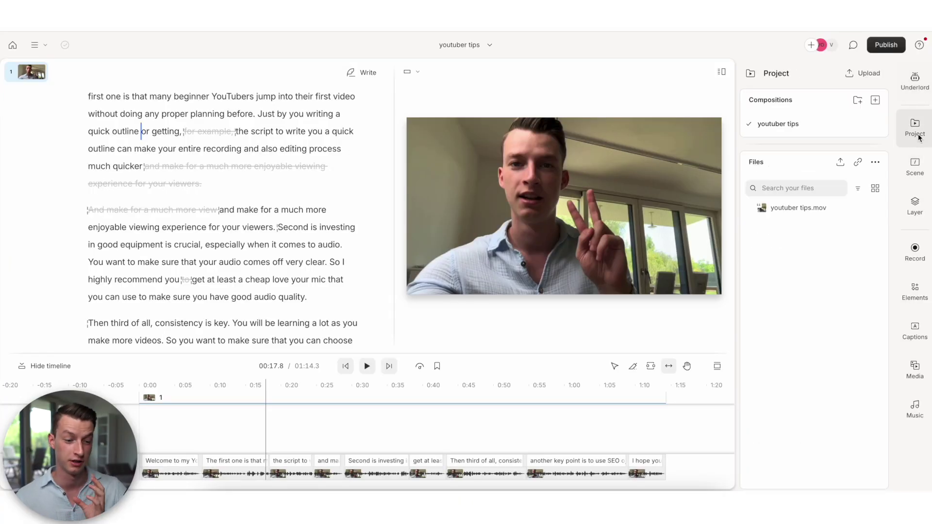
# Step: Browse the scene template gallery without choosing one, then view the scene's layers
pyautogui.click(925, 165)
pyautogui.click(802, 100)
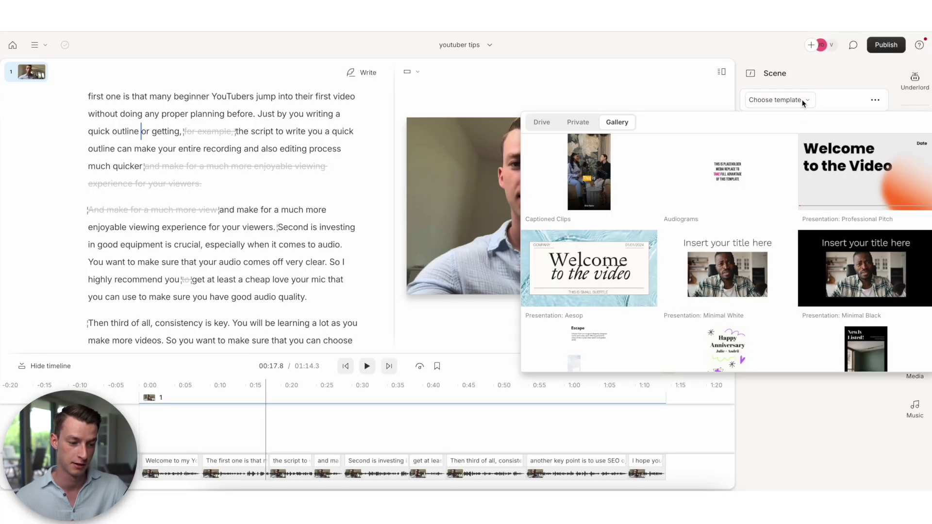
pyautogui.scroll(-1, 846, 220)
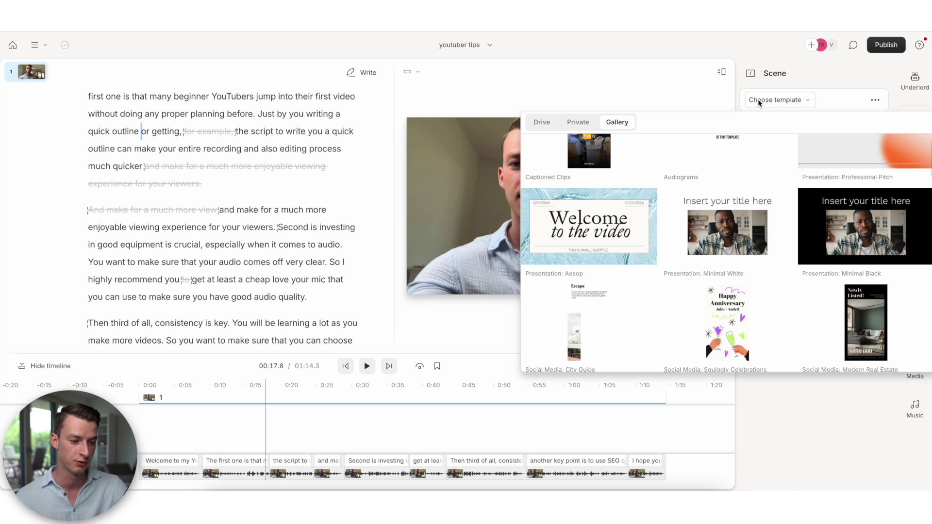
pyautogui.click(914, 121)
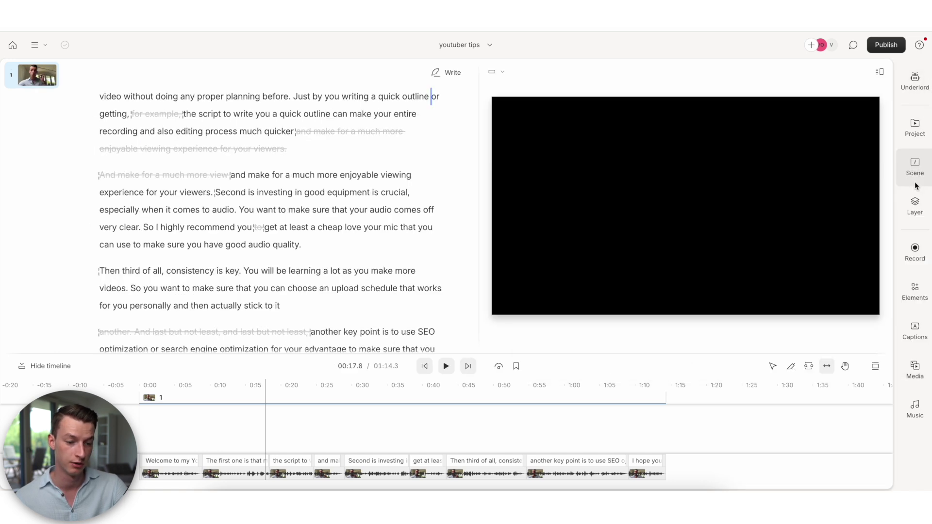
pyautogui.click(915, 203)
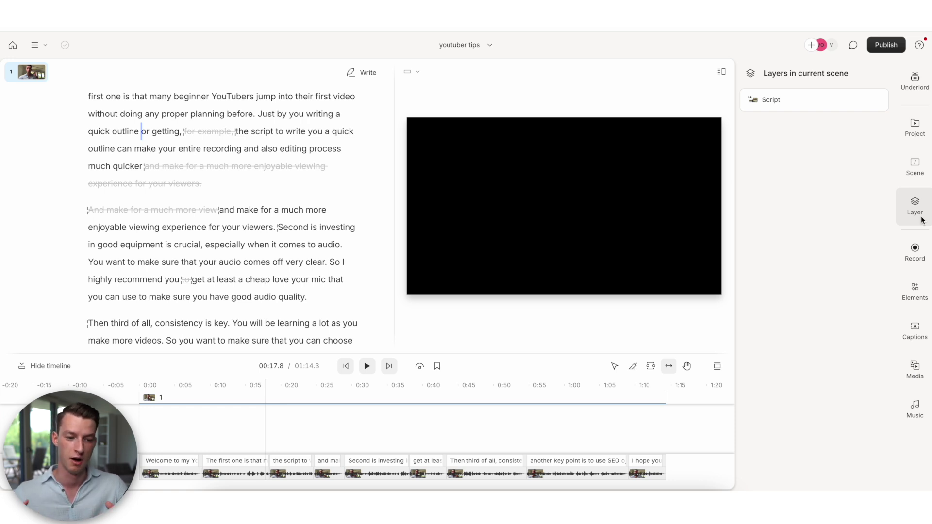
# Step: Scroll through the Elements library of shapes, annotations, overlays and frames
pyautogui.click(918, 292)
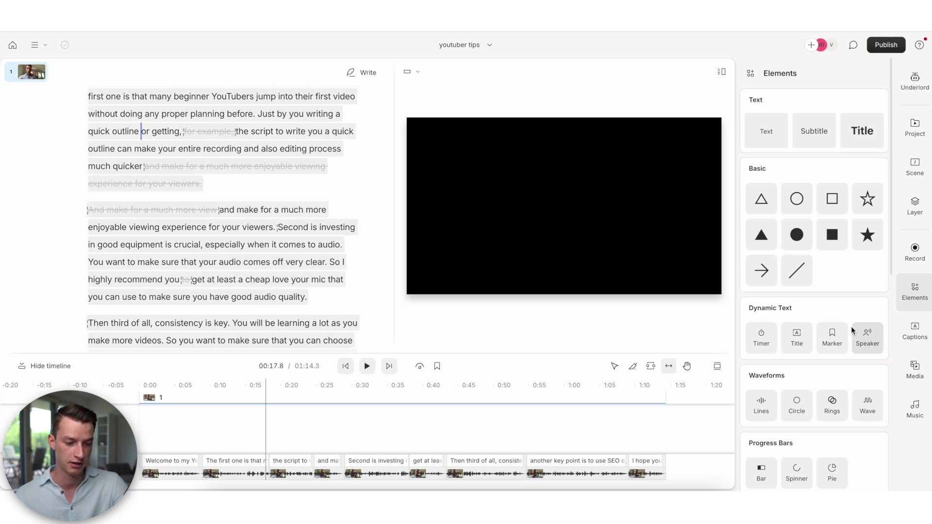
pyautogui.scroll(-1, 857, 366)
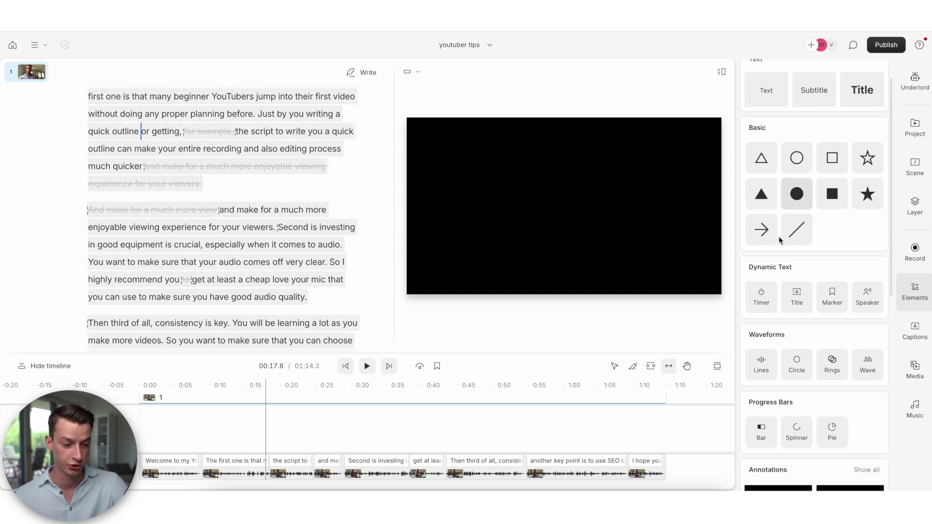
pyautogui.scroll(-4, 778, 243)
pyautogui.scroll(-9, 779, 291)
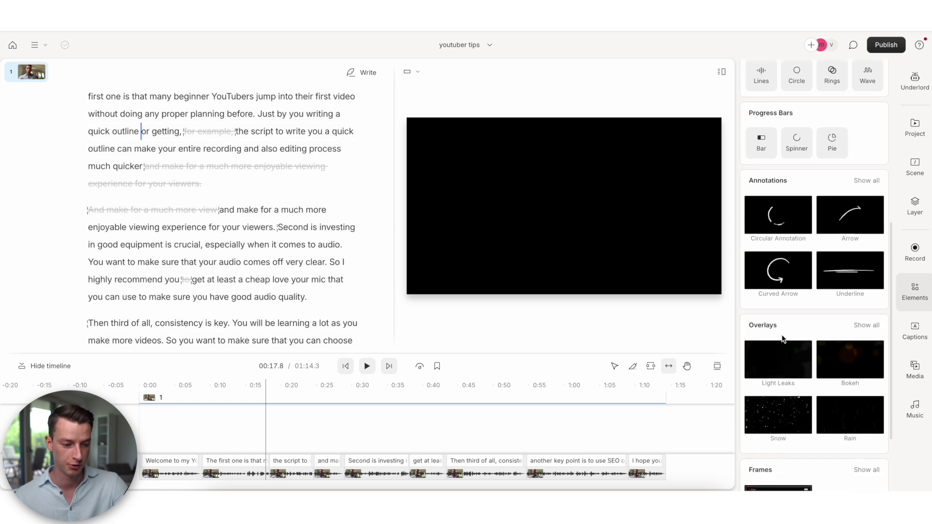
# Step: Add Classic-style captions across the video and preview them along the timeline
pyautogui.click(914, 332)
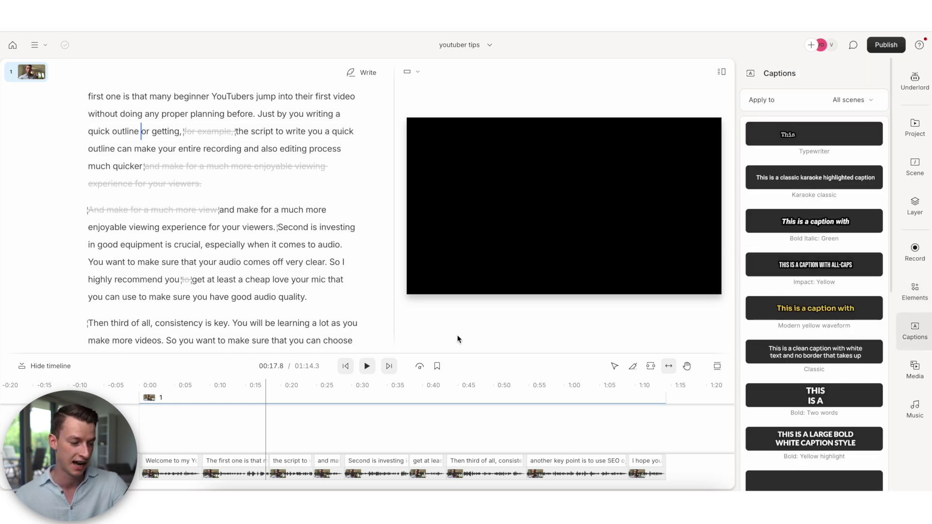
pyautogui.click(325, 391)
pyautogui.scroll(-1, 793, 286)
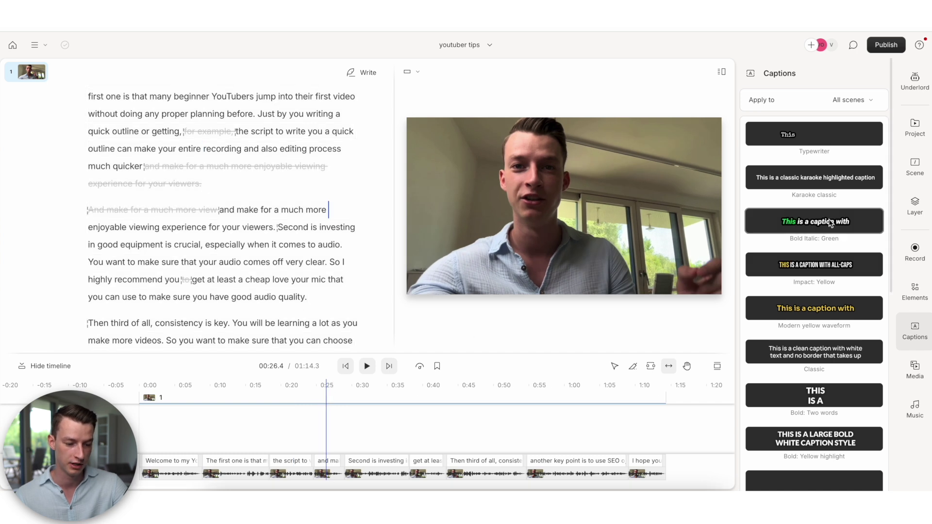
pyautogui.scroll(-5, 830, 381)
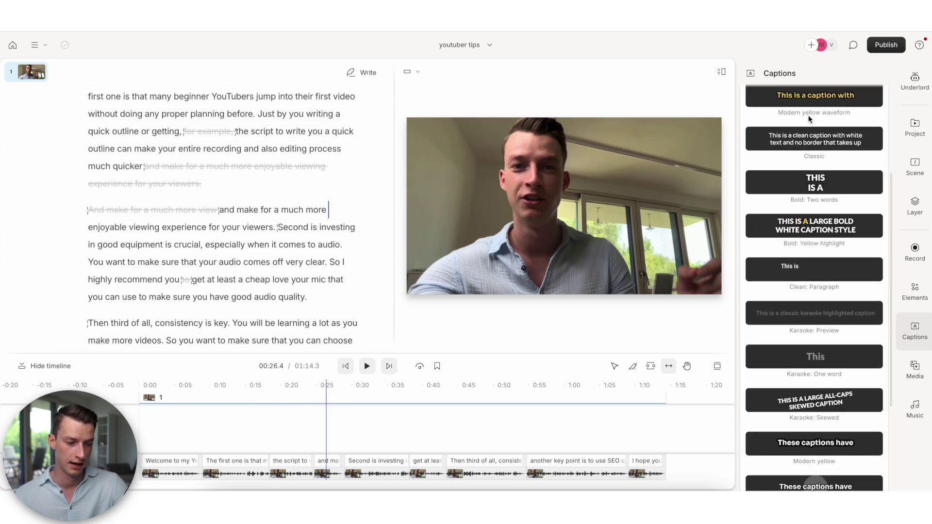
pyautogui.click(807, 140)
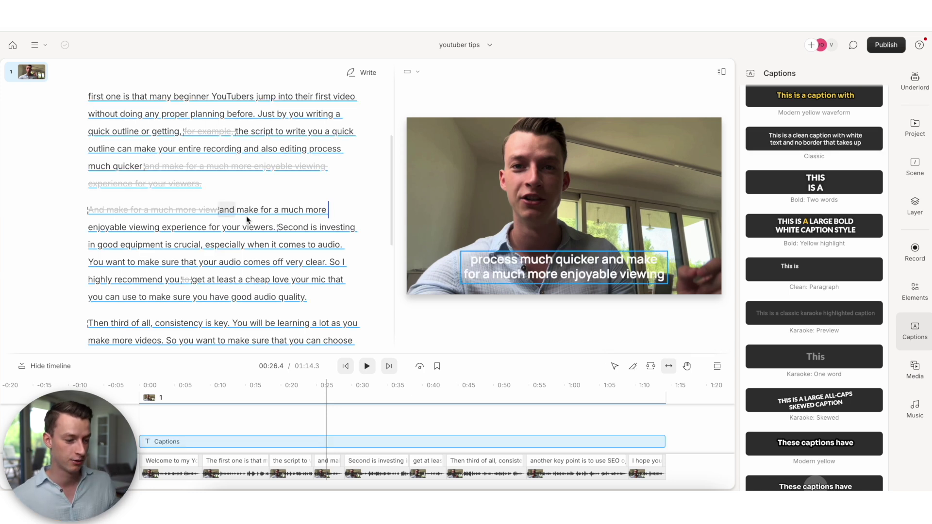
pyautogui.moveTo(150, 391); pyautogui.dragTo(657, 389)
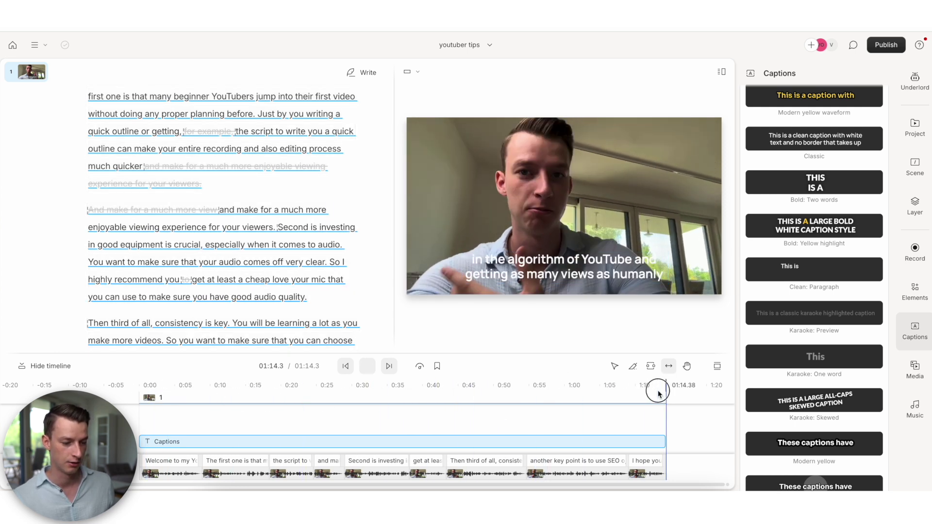
pyautogui.click(345, 367)
# Step: Switch the captions to the Mono style and preview them around 0:40
pyautogui.click(666, 395)
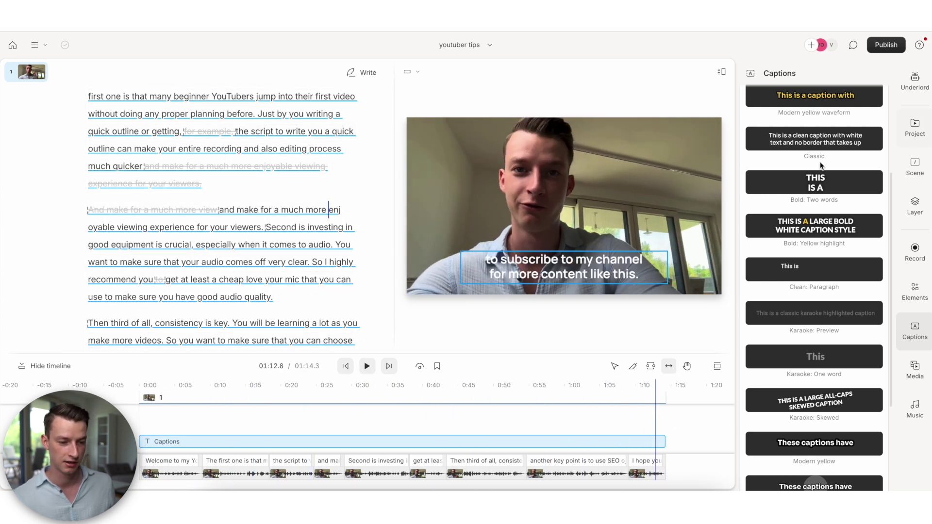
pyautogui.scroll(-3, 817, 167)
pyautogui.click(848, 371)
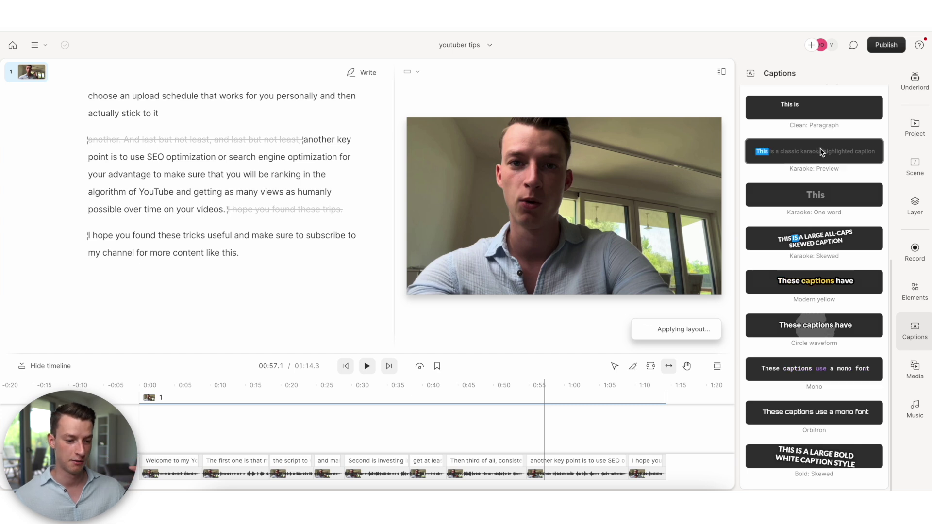
pyautogui.moveTo(288, 403); pyautogui.dragTo(555, 401)
# Step: Place the first Media stock video, green grapes, on the timeline at 0:58 and preview it
pyautogui.click(915, 368)
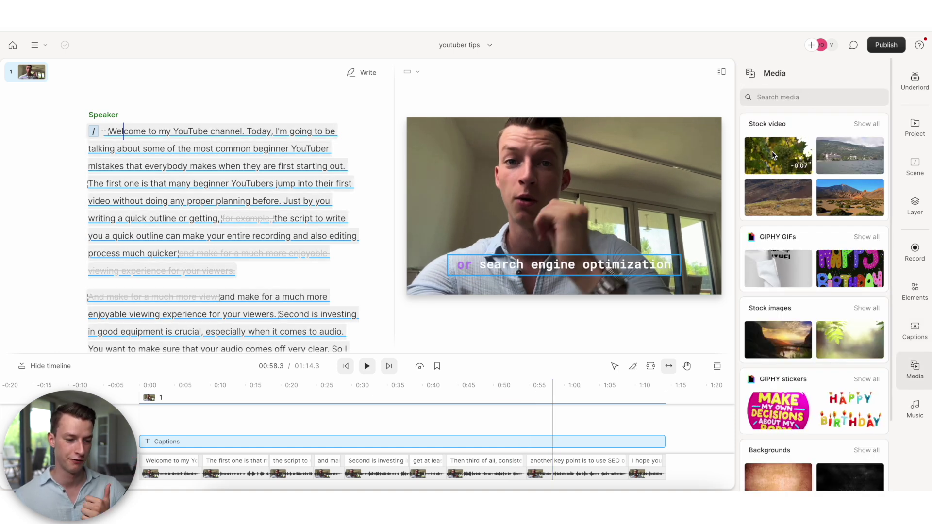
pyautogui.moveTo(773, 153); pyautogui.dragTo(573, 417)
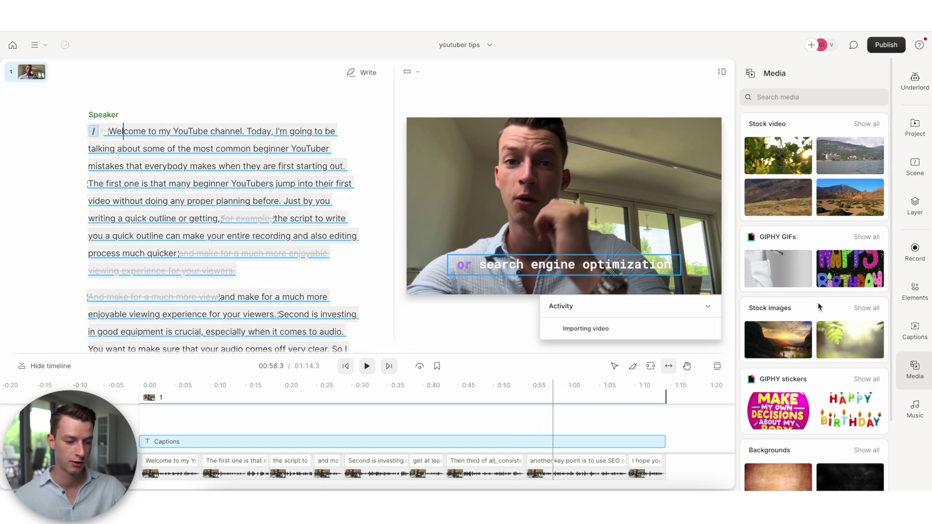
pyautogui.scroll(-2, 786, 246)
pyautogui.scroll(-1, 786, 246)
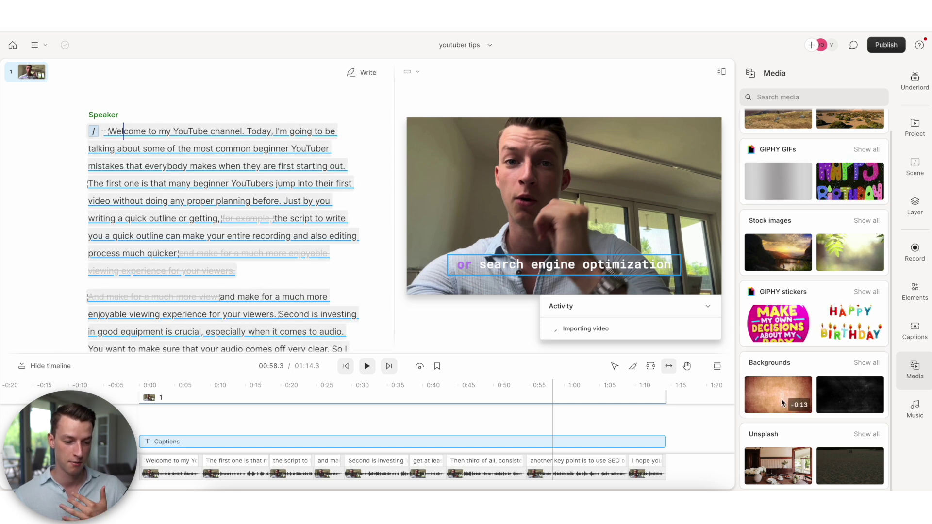
pyautogui.click(558, 383)
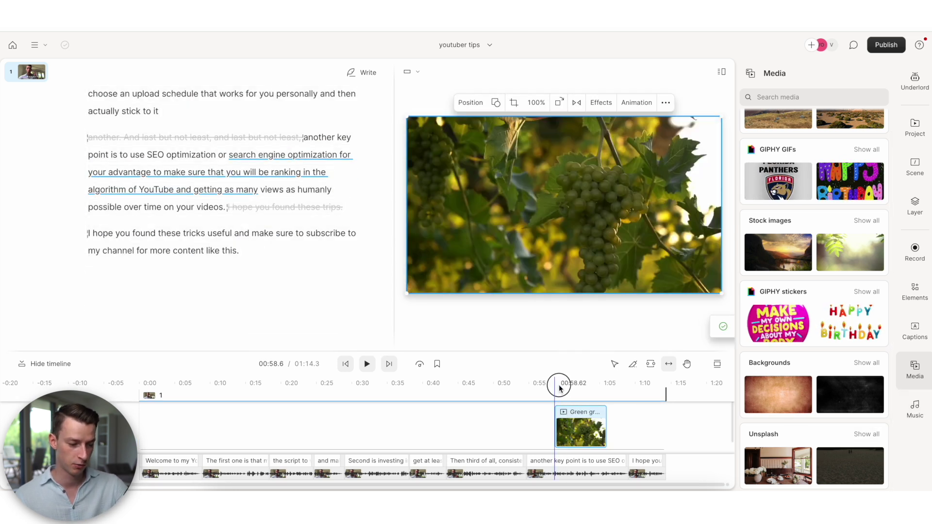